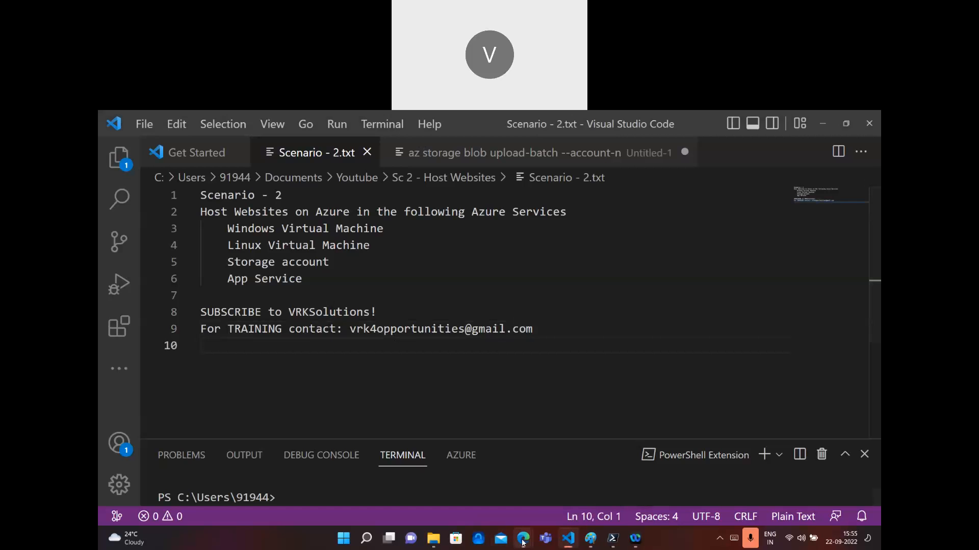
Switch to the Storage accounts page of the Azure portal in Microsoft Edge
mouse_move(523, 538)
left_click(578, 461)
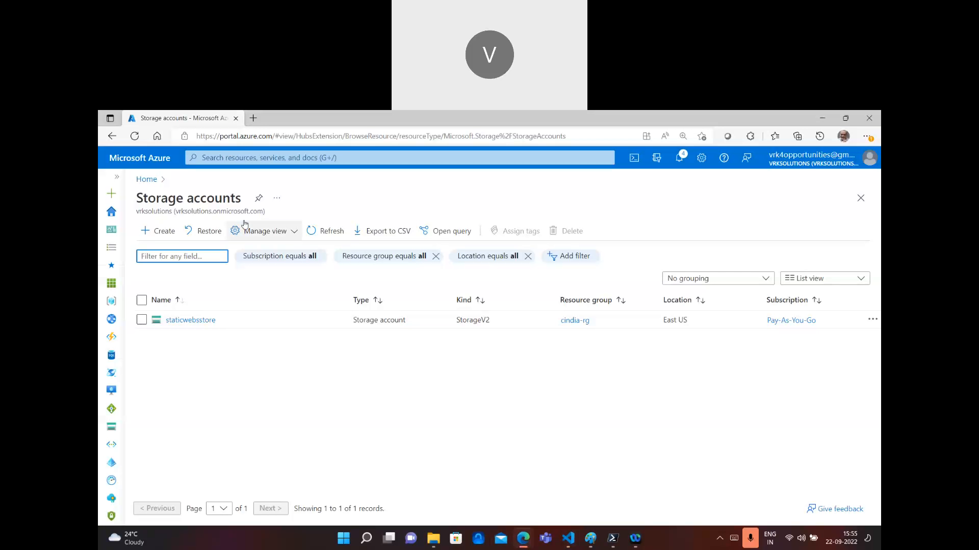
left_click(150, 235)
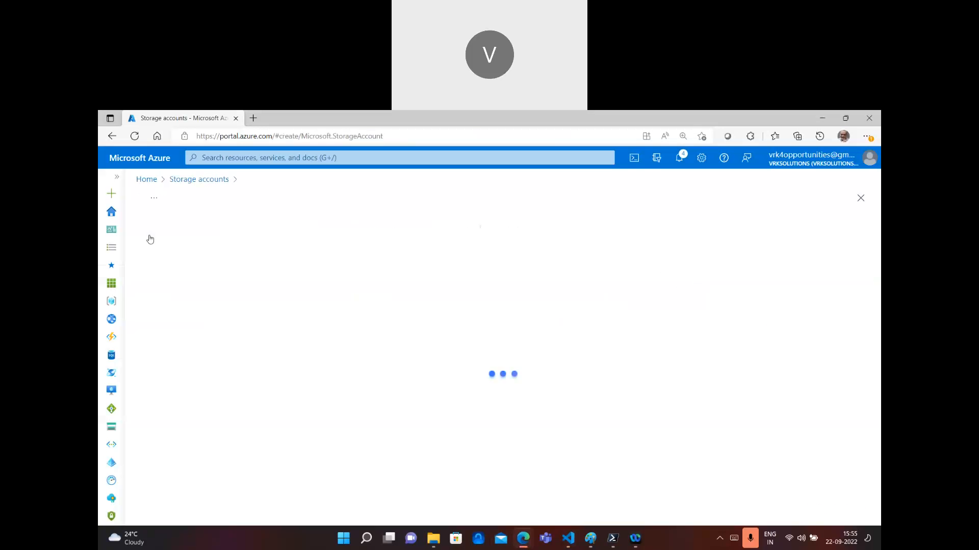
scroll(277, 380, "down", 1)
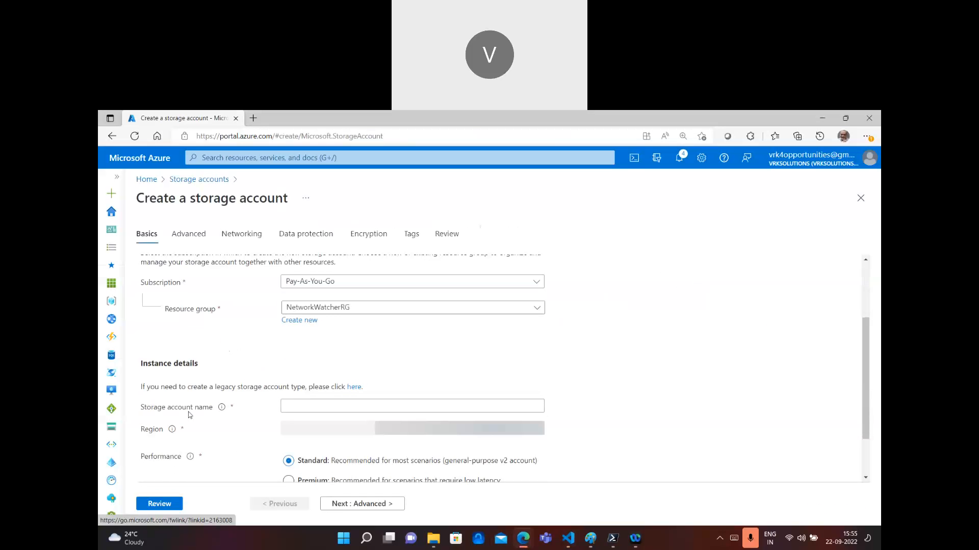
scroll(303, 429, "down", 2)
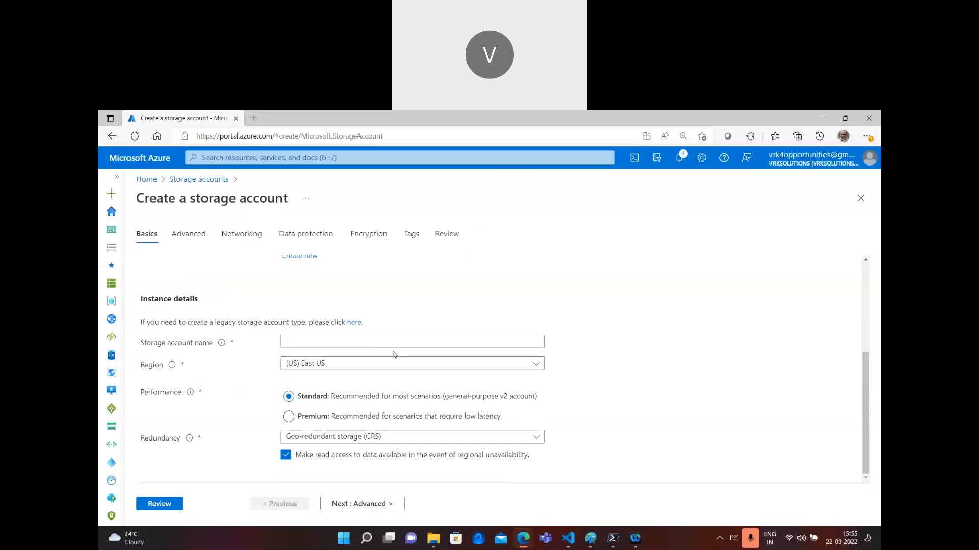
left_click(296, 345)
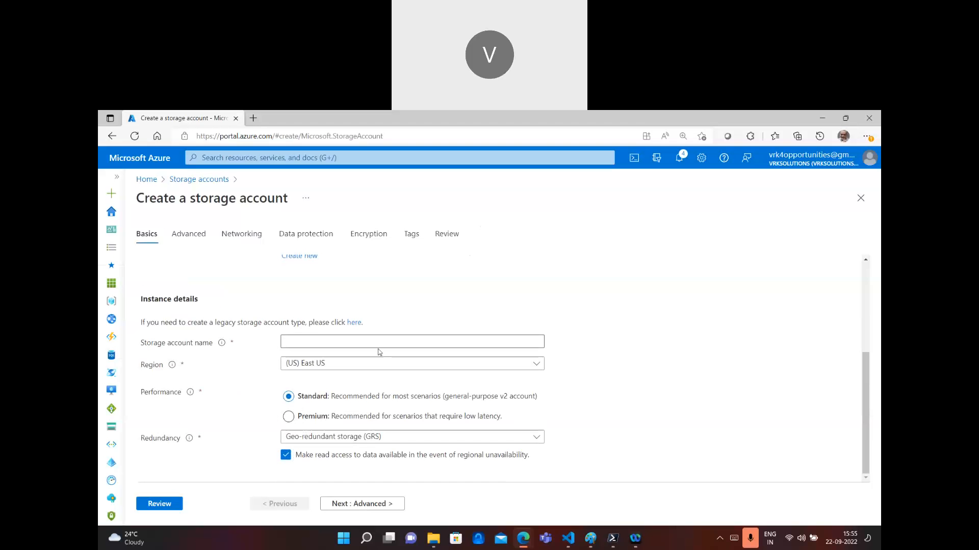
left_click(320, 444)
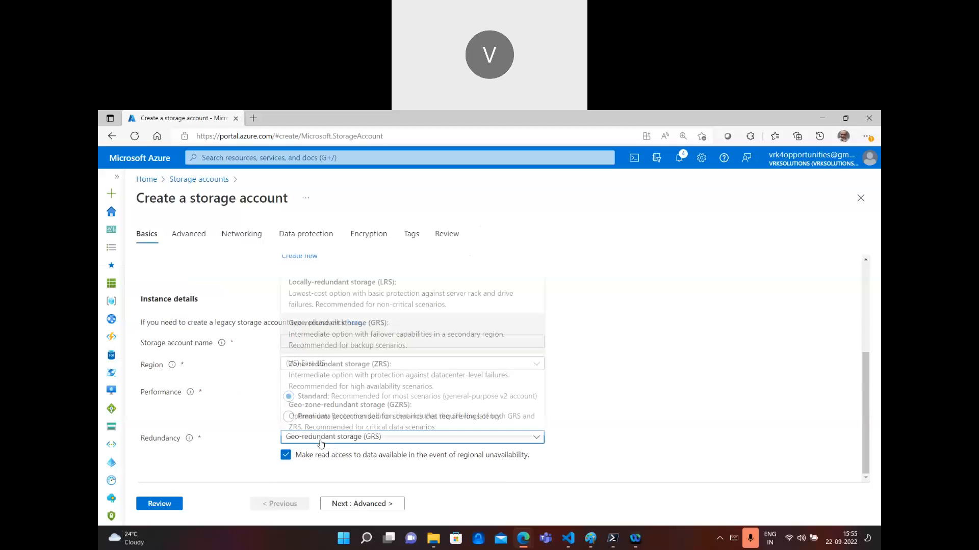
left_click(352, 280)
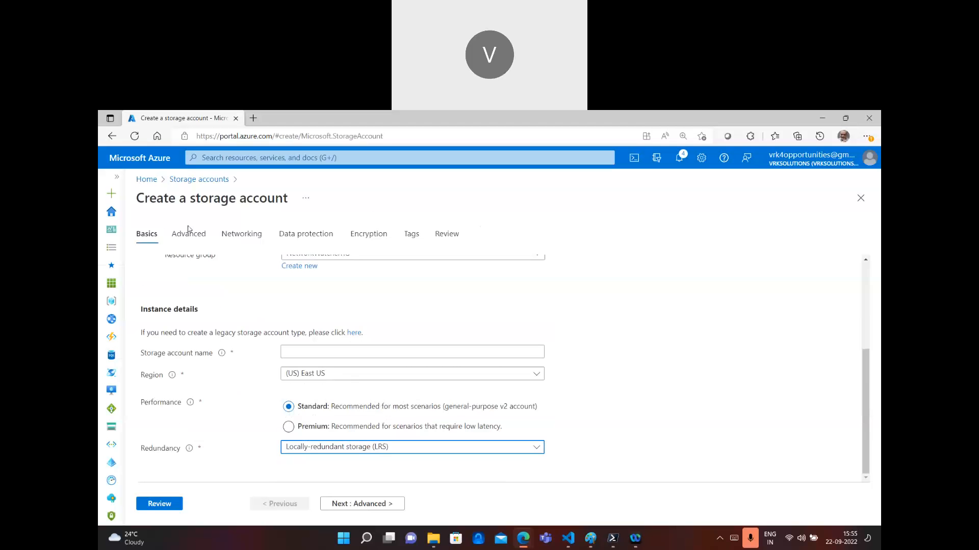
left_click(224, 180)
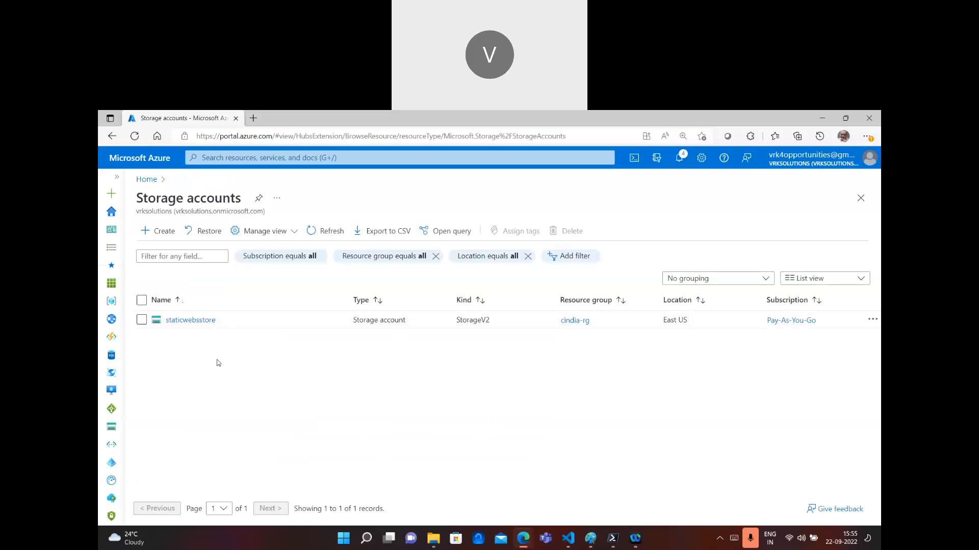
Open the static website settings of the staticwebsstore storage account
left_click(198, 319)
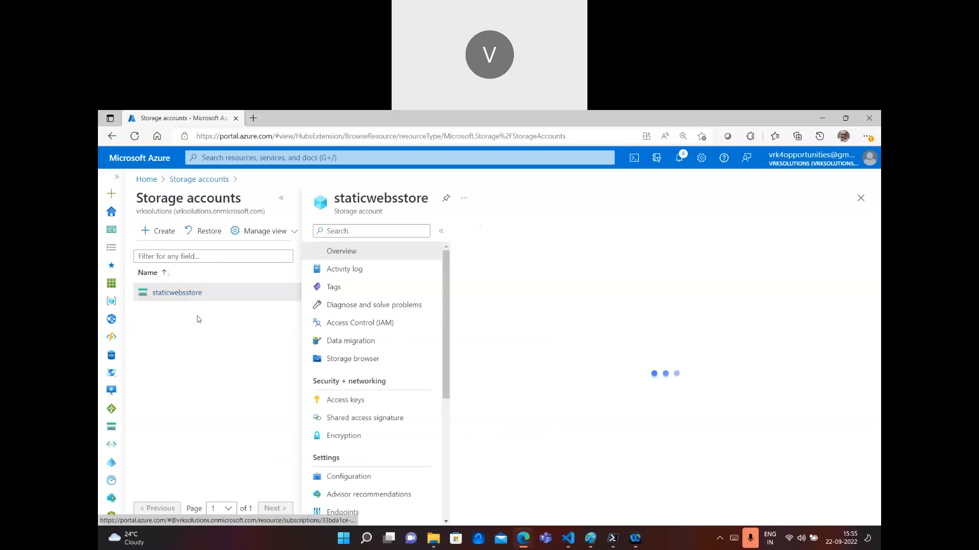
left_click(282, 202)
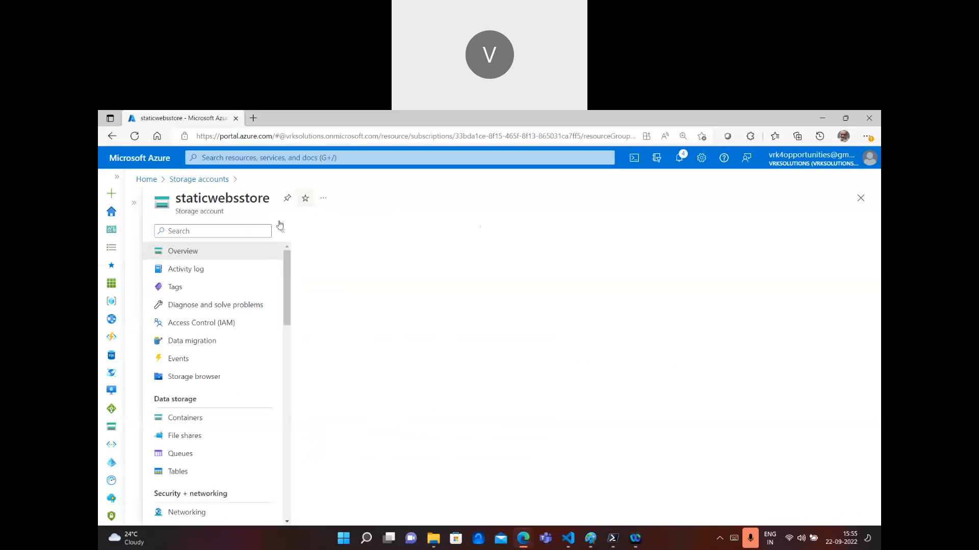
scroll(226, 445, "down", 3)
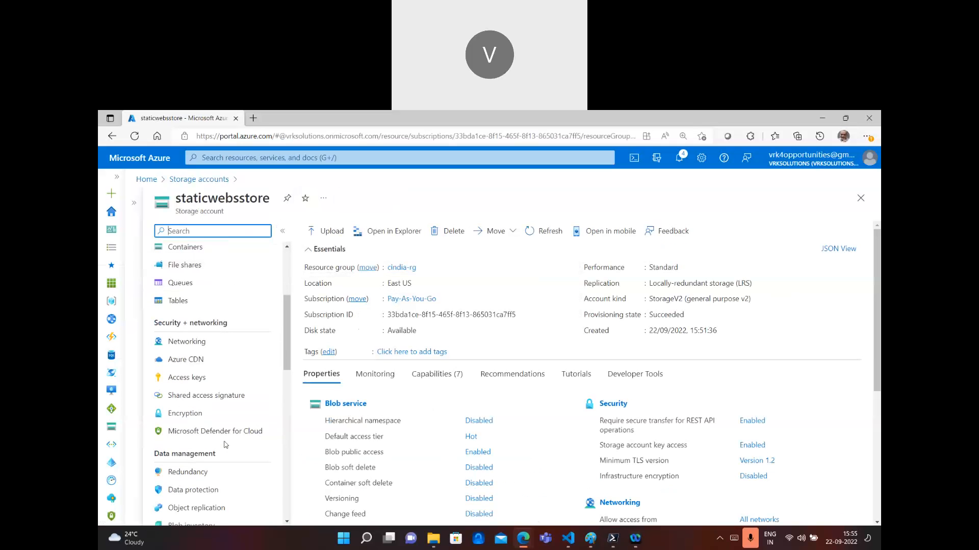
scroll(226, 445, "down", 4)
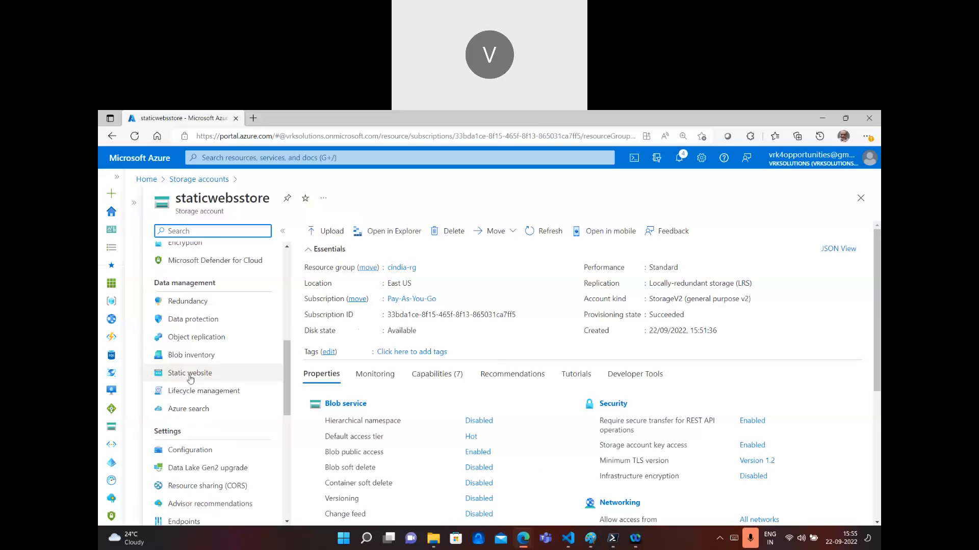
left_click(190, 376)
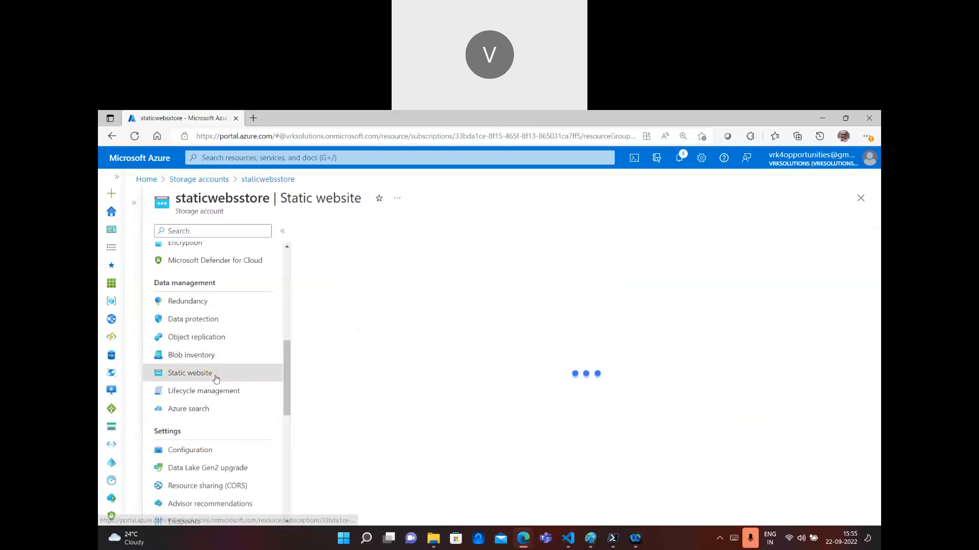
Enable static website hosting with index.html as the index document name, leave the error document path empty, and save
left_click(352, 299)
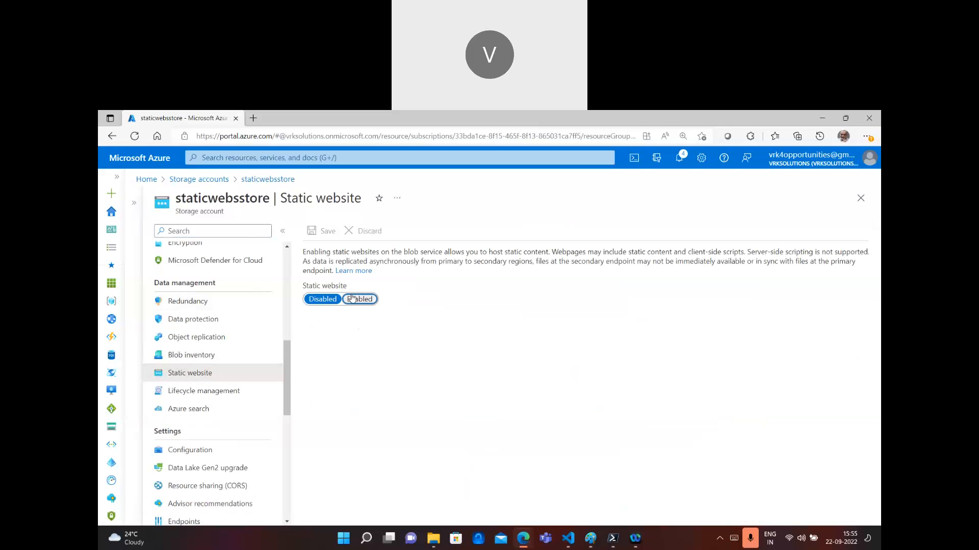
left_click(345, 333)
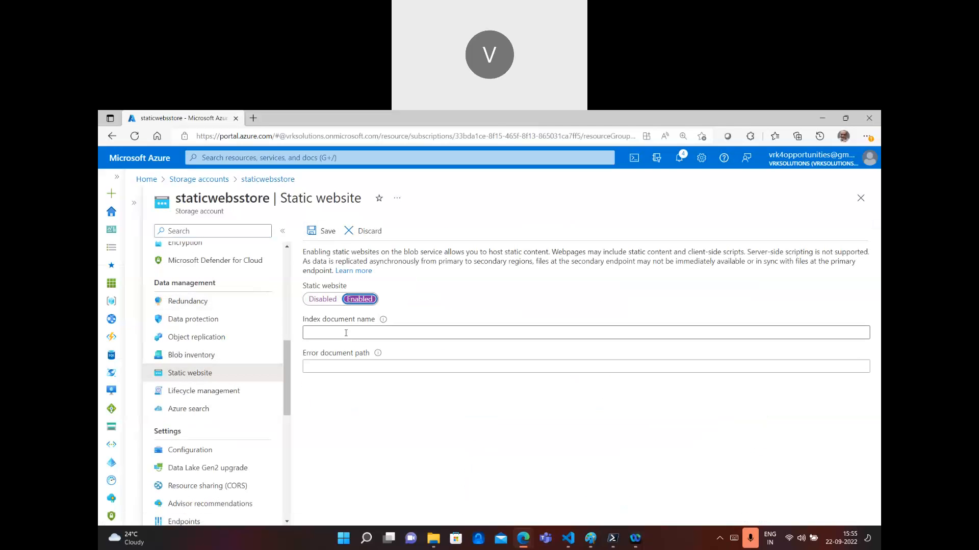
type("ind")
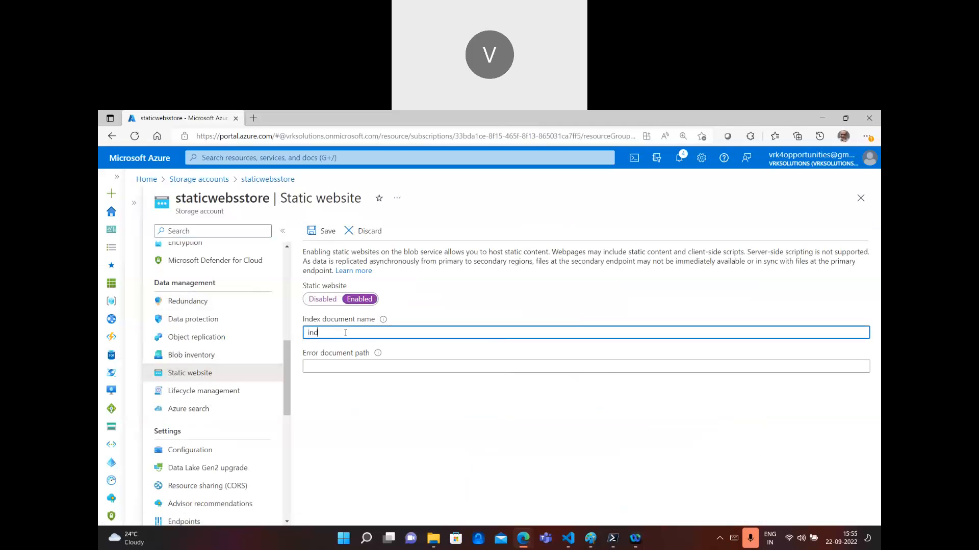
type("ex.html")
left_click(329, 367)
left_click(595, 454)
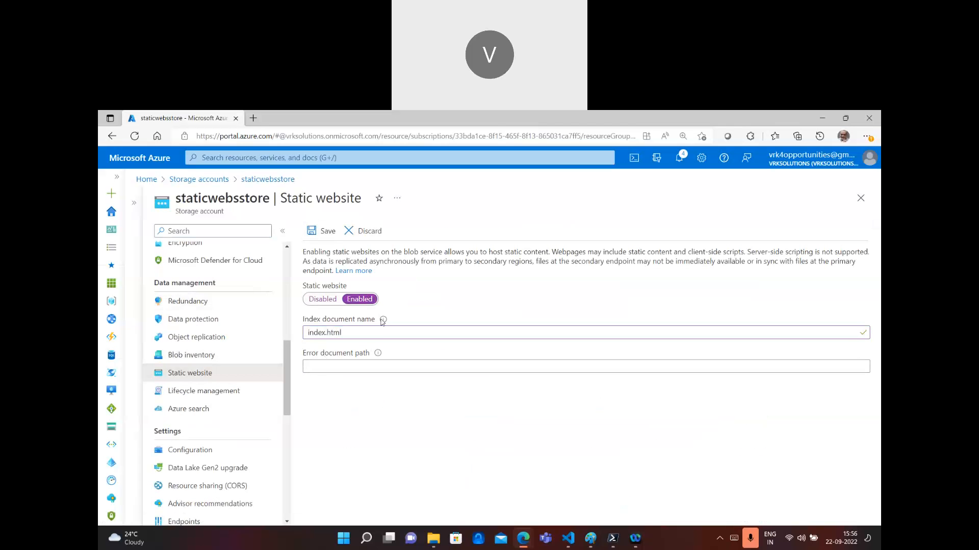
left_click(308, 231)
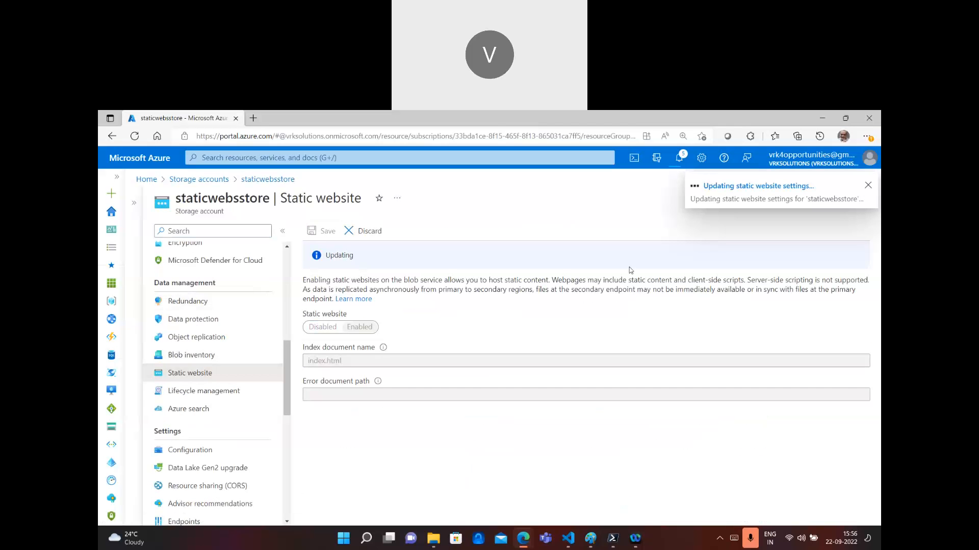
Open the $web container among the staticwebsstore account's containers
scroll(214, 378, "up", 5)
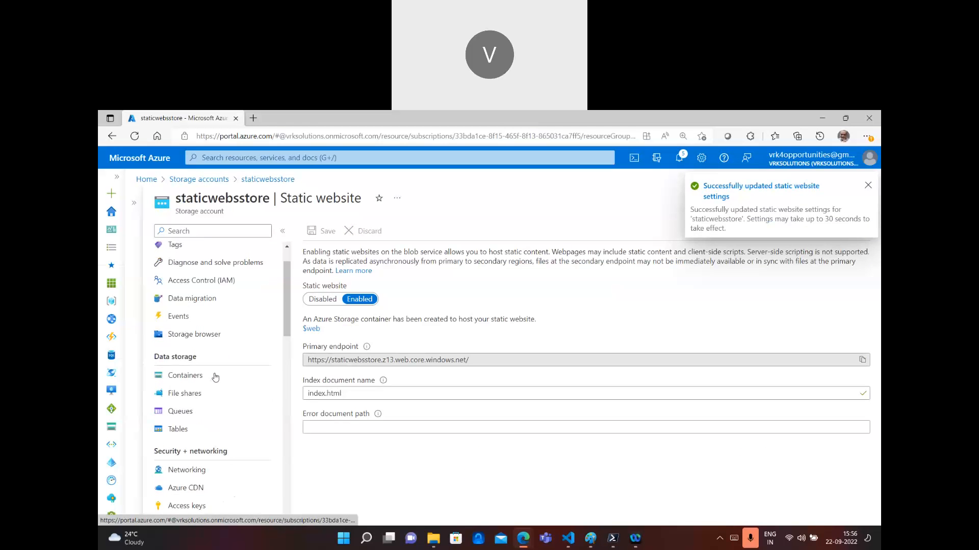
left_click(214, 380)
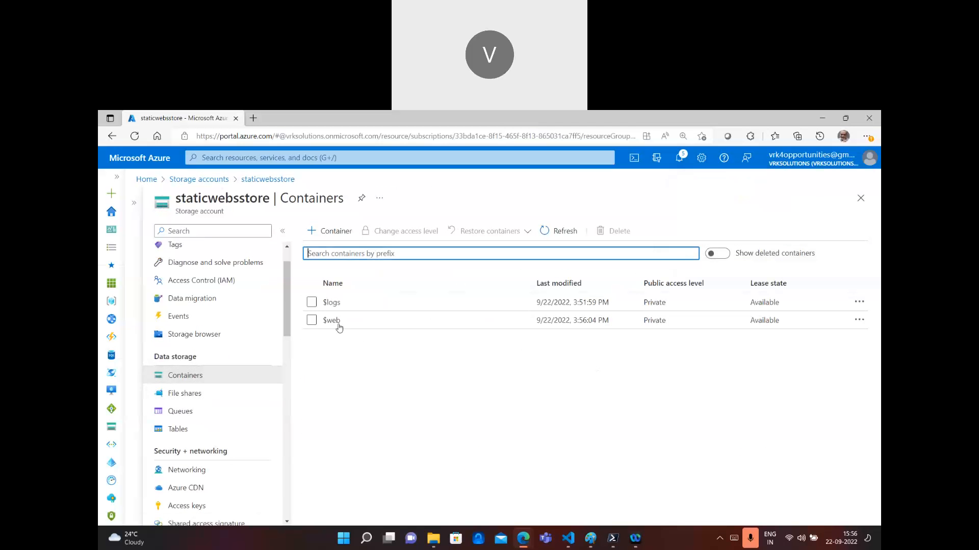
left_click(332, 321)
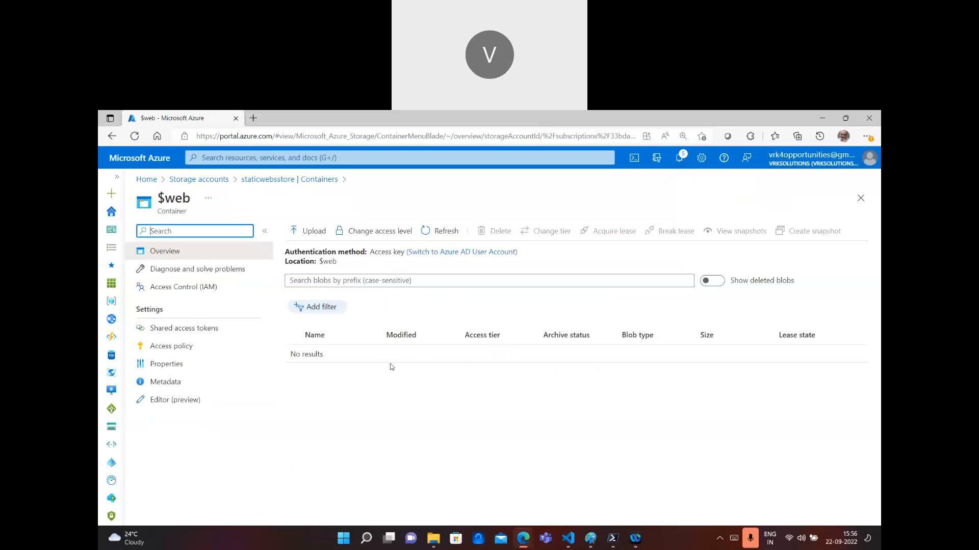
Check the local website-templates folder in File Explorer and return to the $web container in Microsoft Edge
left_click(434, 538)
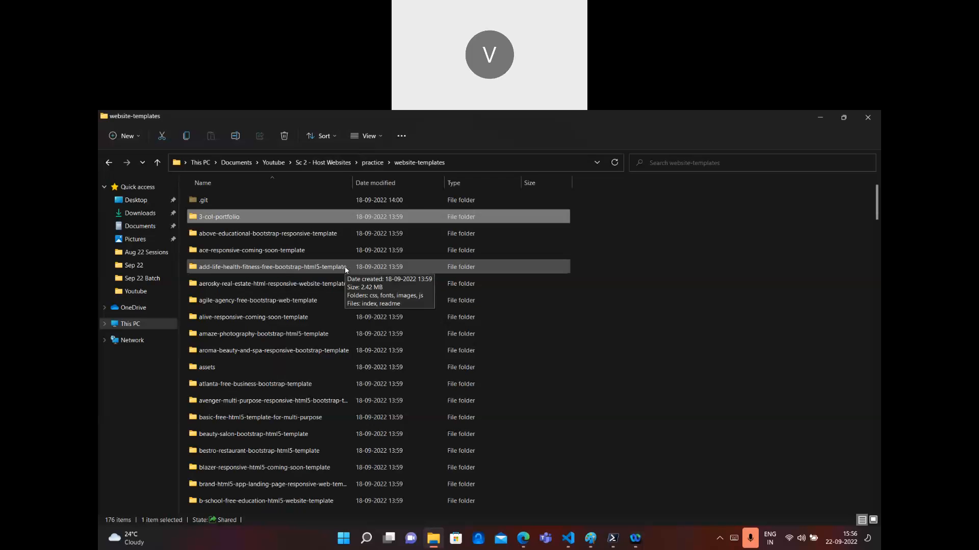
left_click(523, 539)
left_click(566, 479)
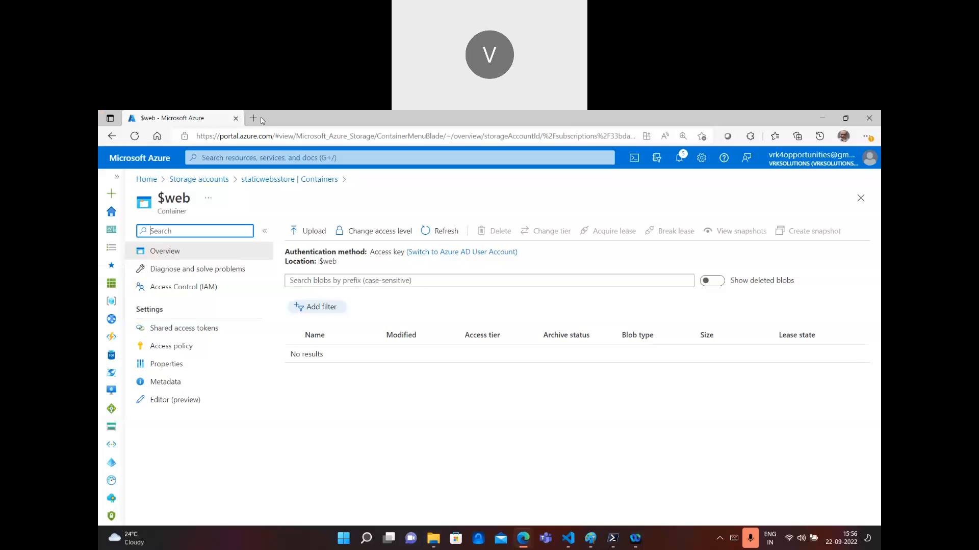
Open google.com in a new browser tab and search for "sample html website github"
key("ctrl+t")
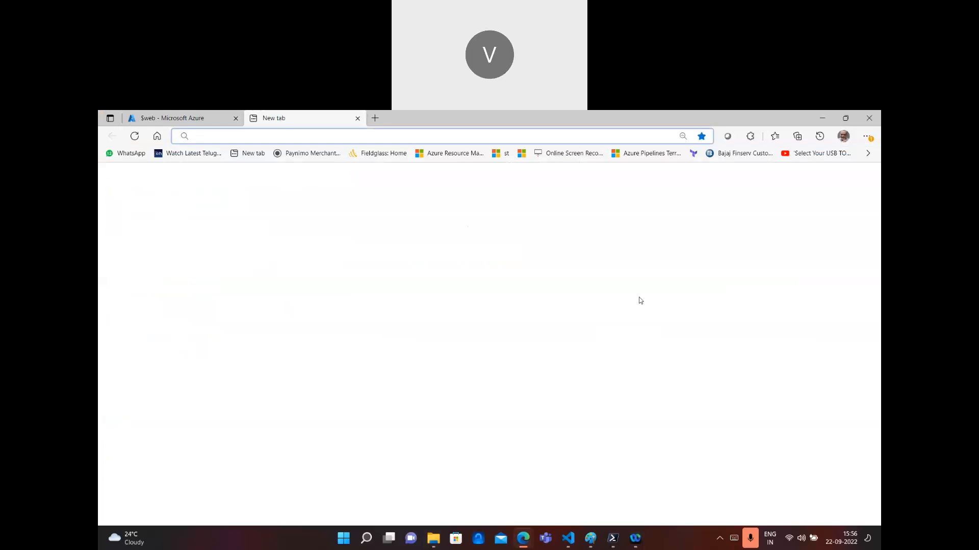
type("google.com")
key("Return")
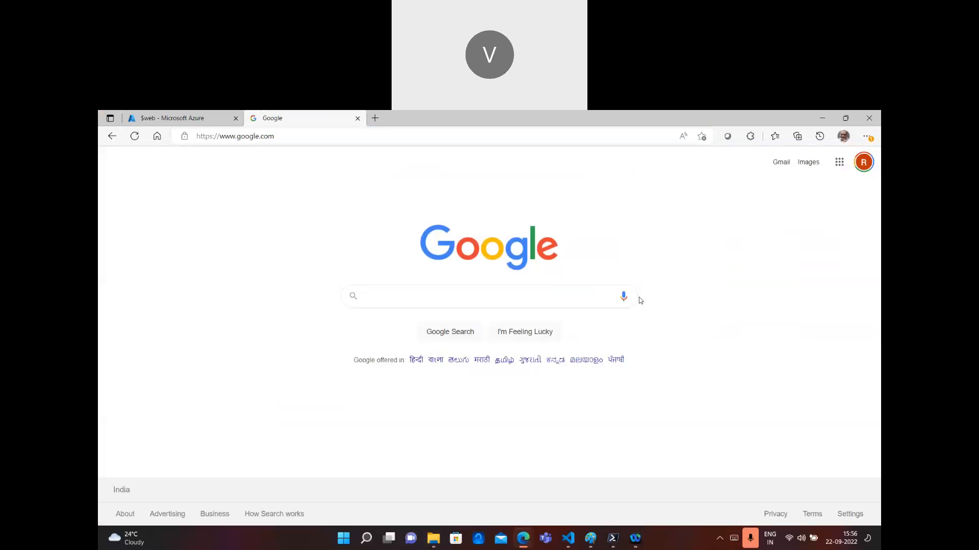
type("wh")
key("BackSpace")
key("BackSpace")
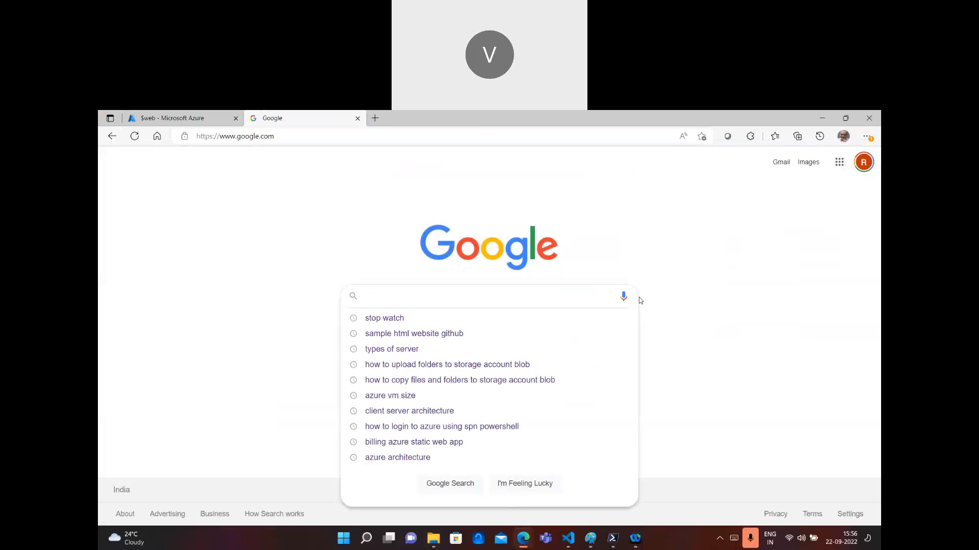
type("sample")
key("Down")
key("Return")
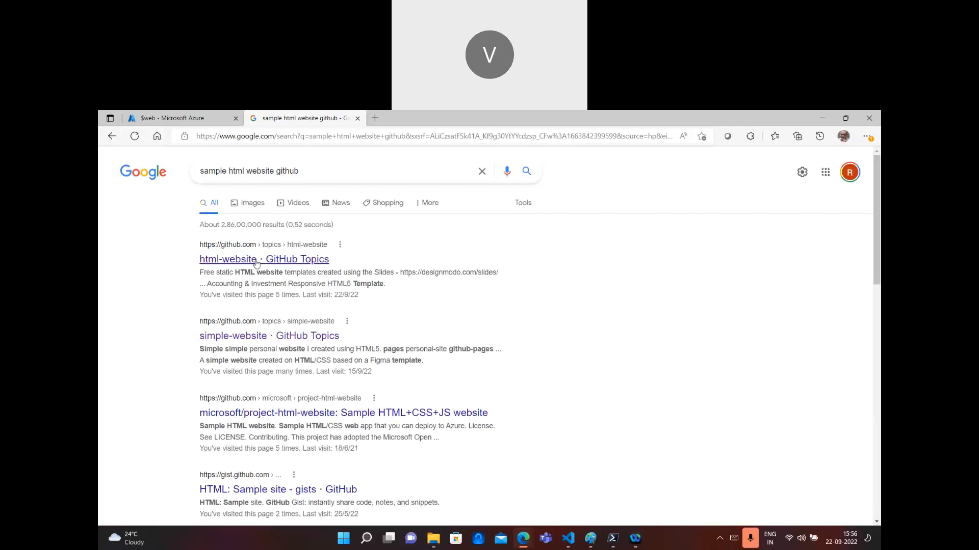
Open the learning-zone/website-templates repository from the html-website GitHub topic and show its clone and download options
left_click(256, 262)
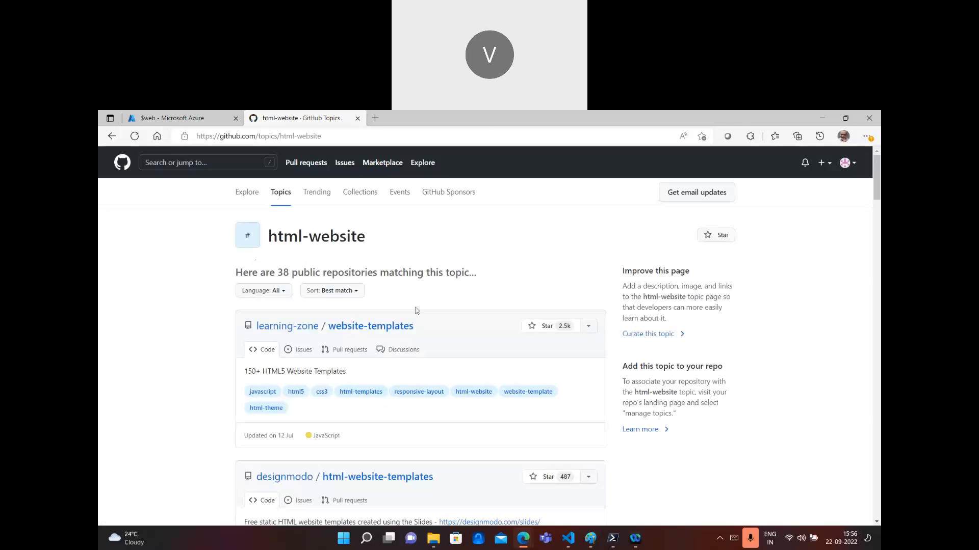
left_click(355, 327)
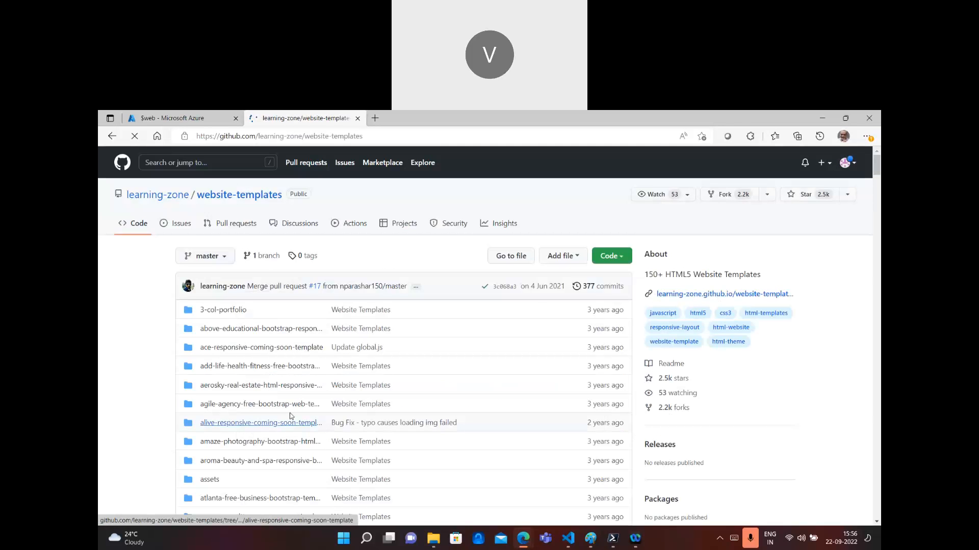
scroll(384, 402, "down", 10)
scroll(383, 403, "up", 10)
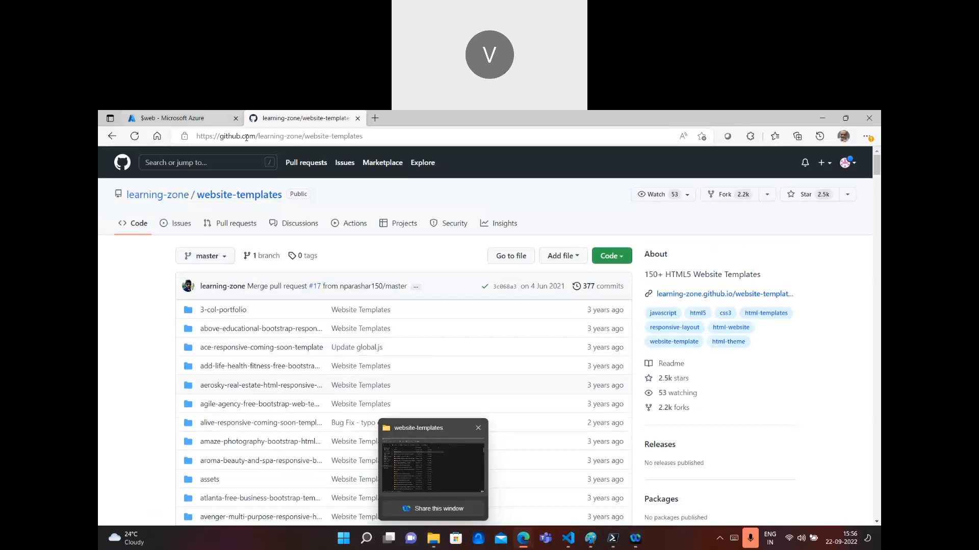
left_click(614, 264)
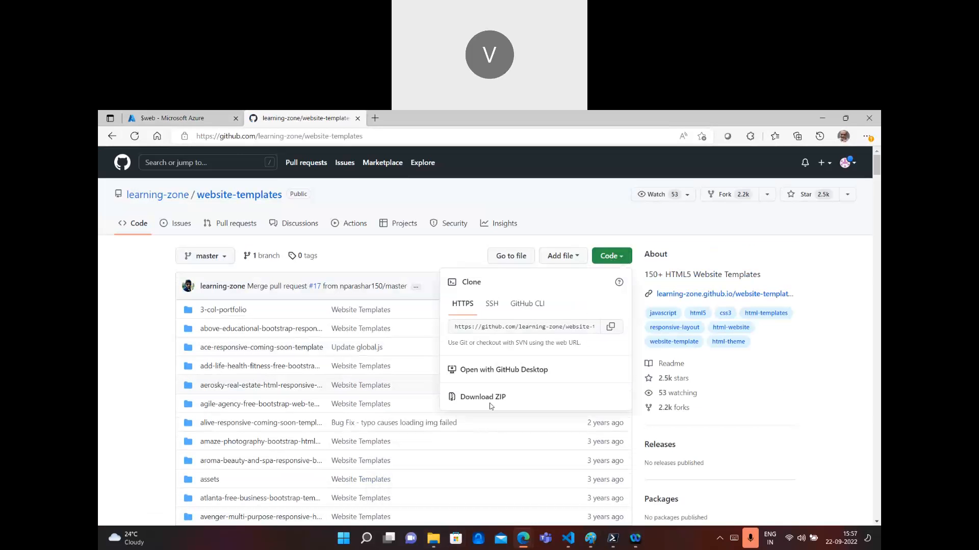
Switch to File Explorer and open the amaze-photography-bootstrap-html5-template folder inside website-templates
left_click(434, 538)
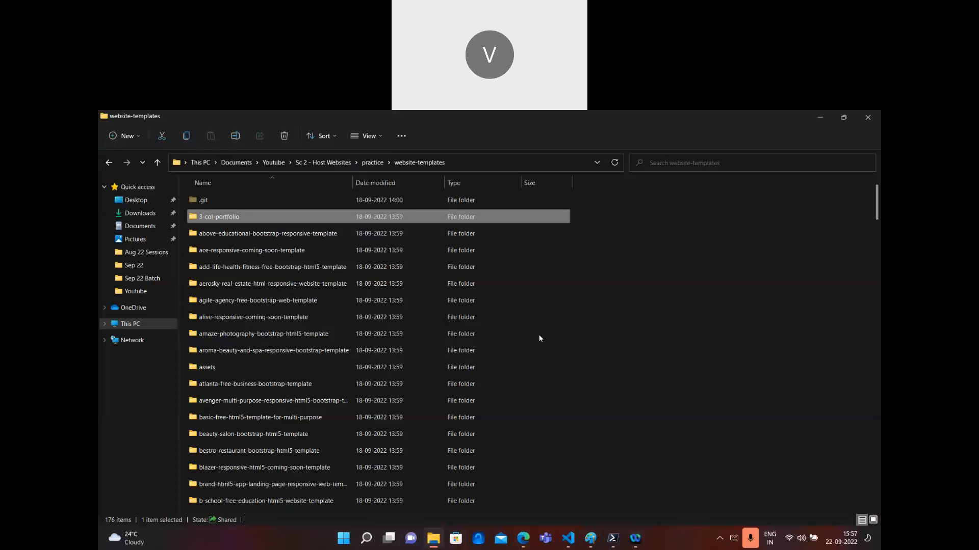
scroll(402, 367, "down", 3)
scroll(402, 367, "up", 3)
left_click(505, 161)
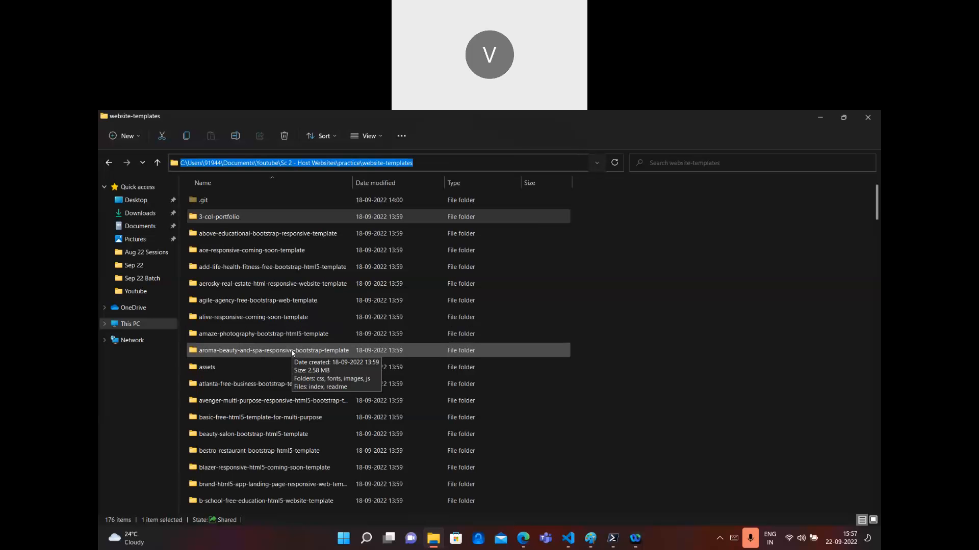
left_click(281, 331)
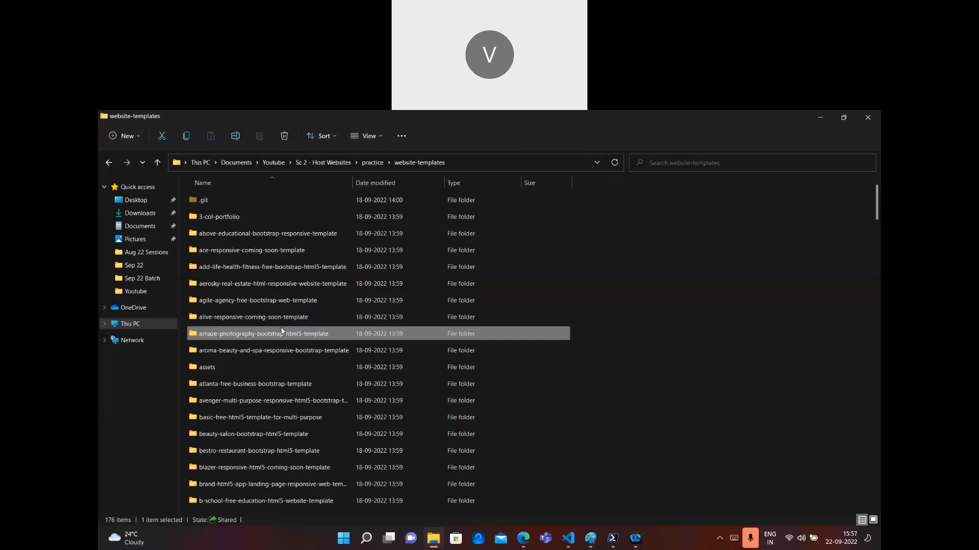
double_click(281, 332)
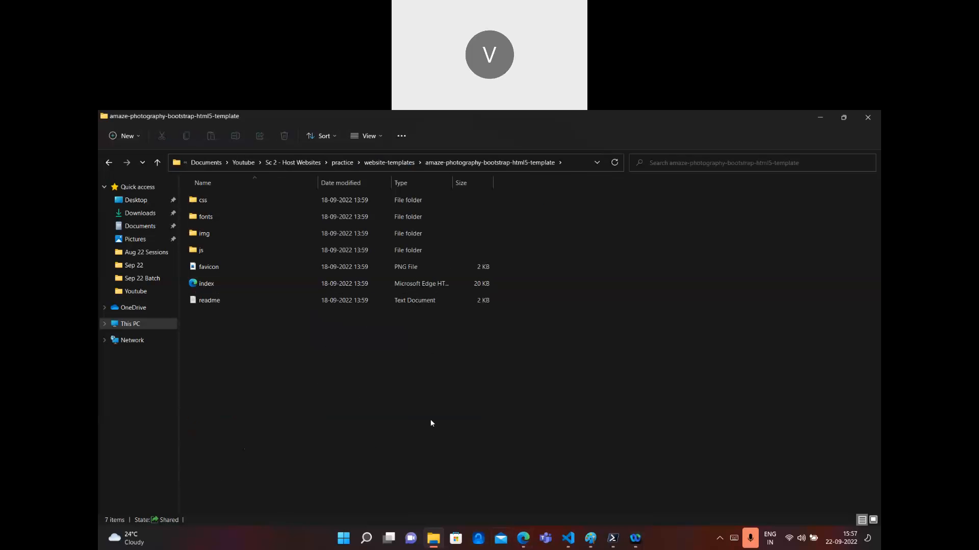
Return to the empty $web container in Microsoft Edge, comparing it with the template folder in File Explorer
mouse_move(523, 547)
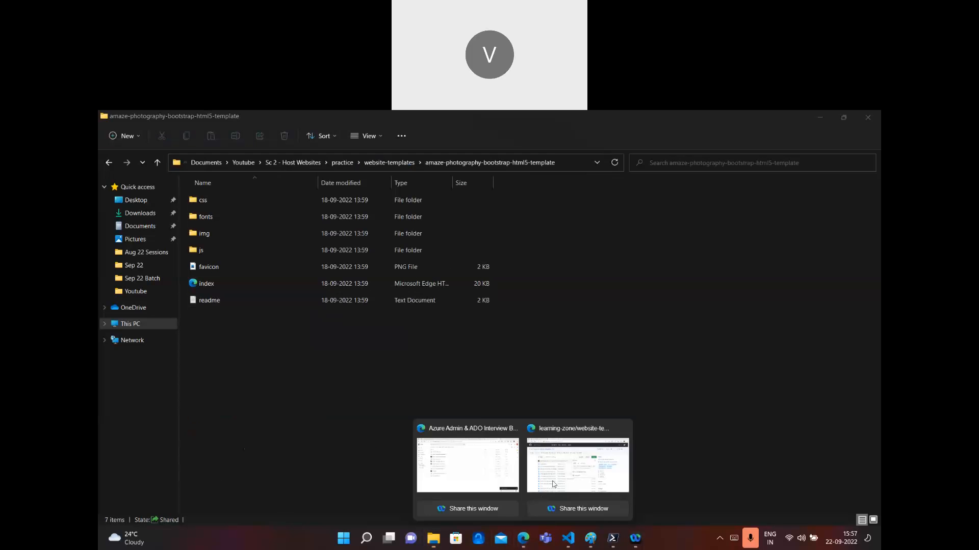
left_click(581, 471)
left_click(175, 114)
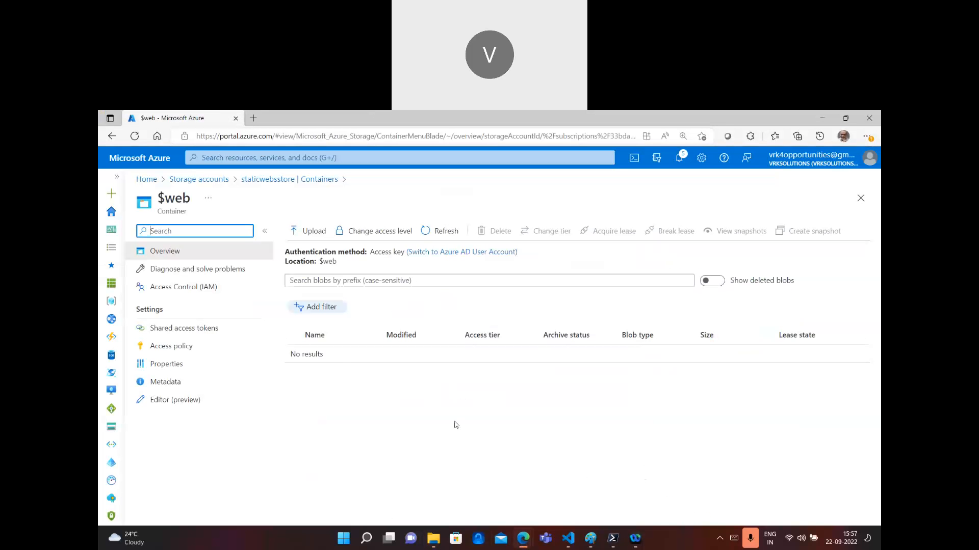
left_click(433, 538)
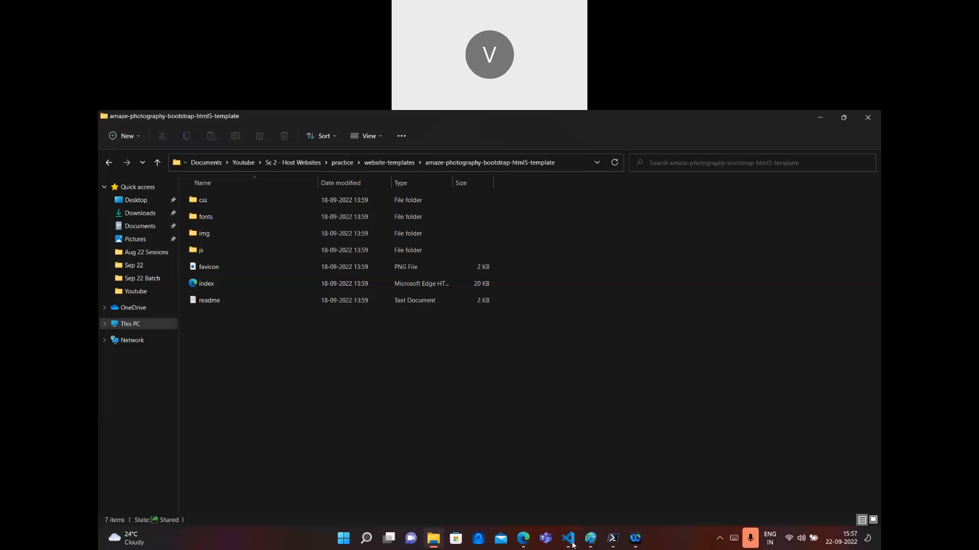
left_click(551, 485)
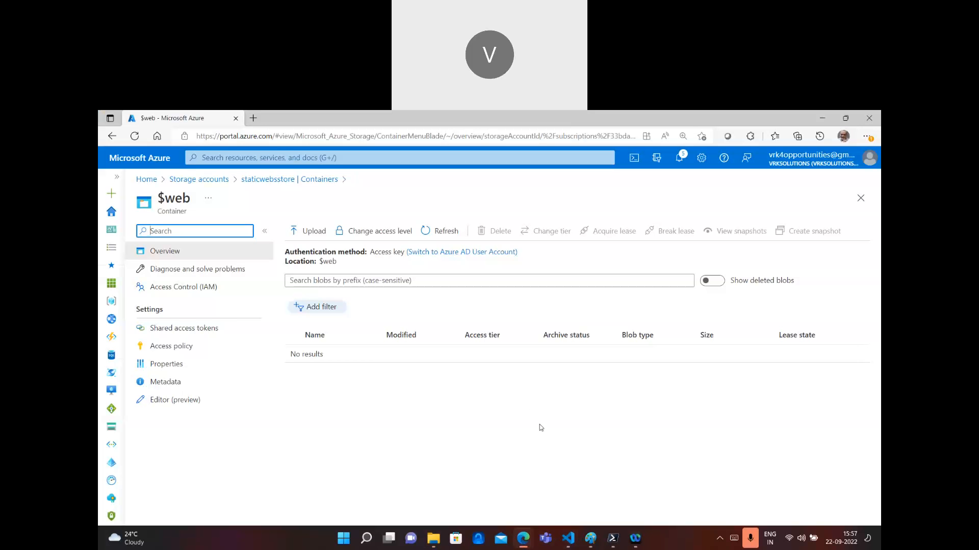
Switch to PowerShell 7 and run az account show to check the signed-in Azure account
mouse_move(610, 543)
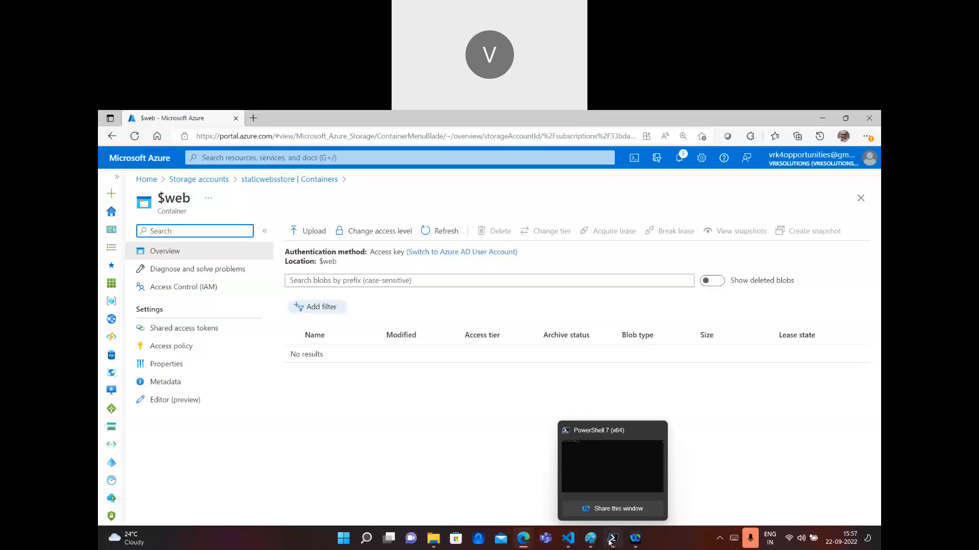
left_click(609, 544)
type("az account show")
key("Return")
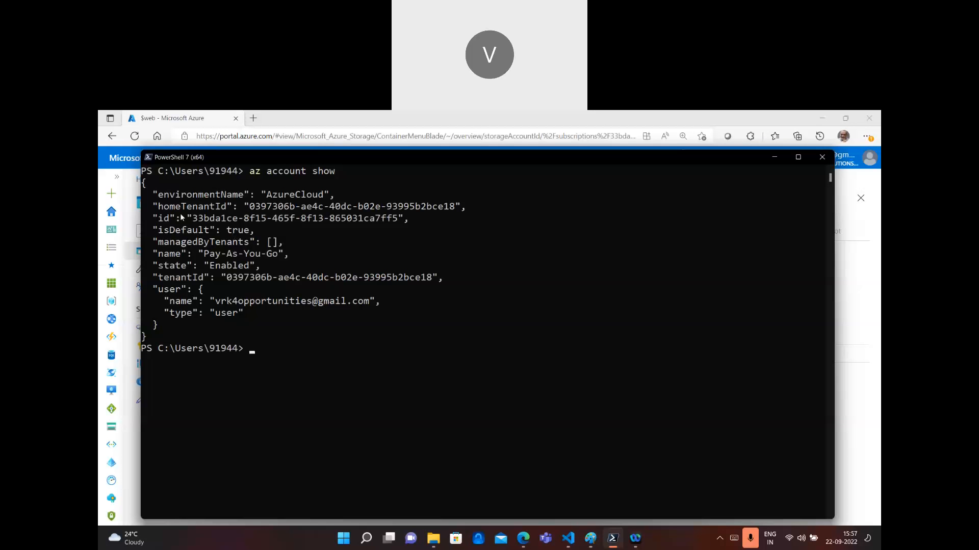
left_click_drag(243, 156, 243, 249)
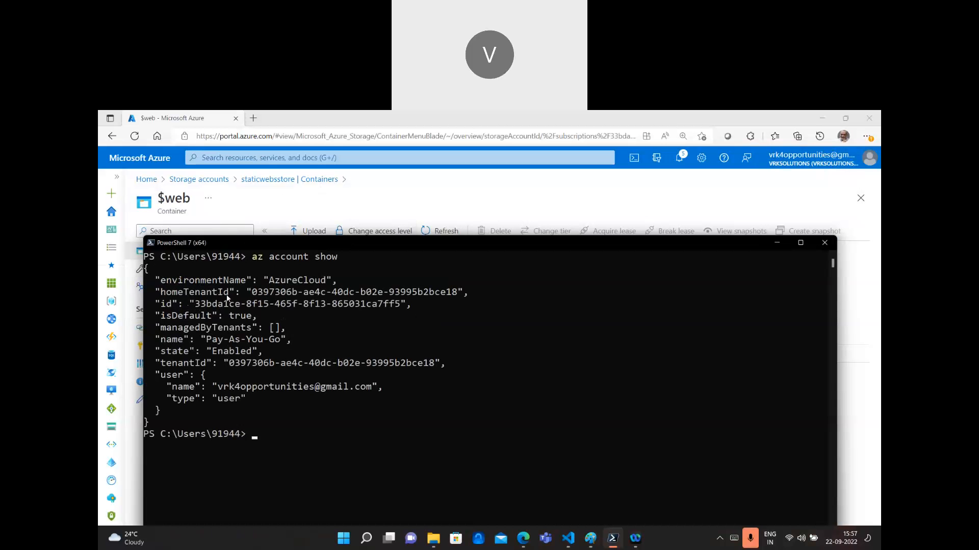
type("az login")
key("BackSpace")
key("BackSpace")
key("BackSpace")
key("BackSpace")
key("BackSpace")
key("BackSpace")
key("BackSpace")
Move the PowerShell window up and clear its output with the clear command
left_click_drag(319, 240, 335, 193)
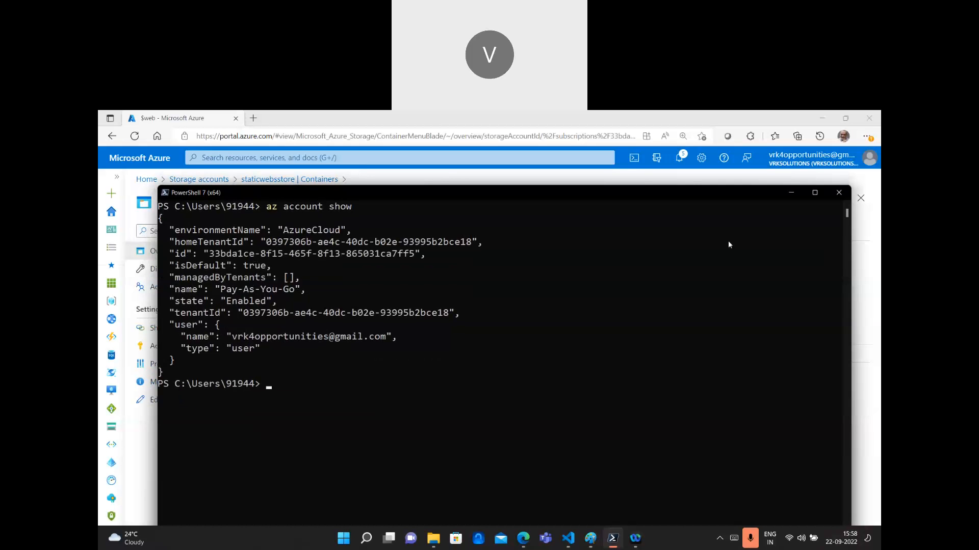
type("clear")
key("Return")
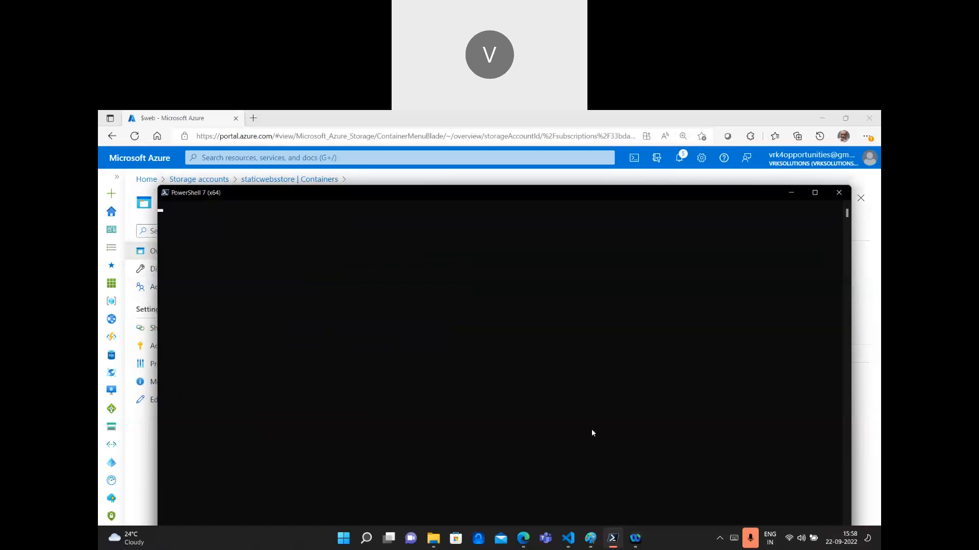
type("a")
key("BackSpace")
Switch to Visual Studio Code and examine the az storage blob upload-batch command in the Untitled-1 file
left_click(568, 538)
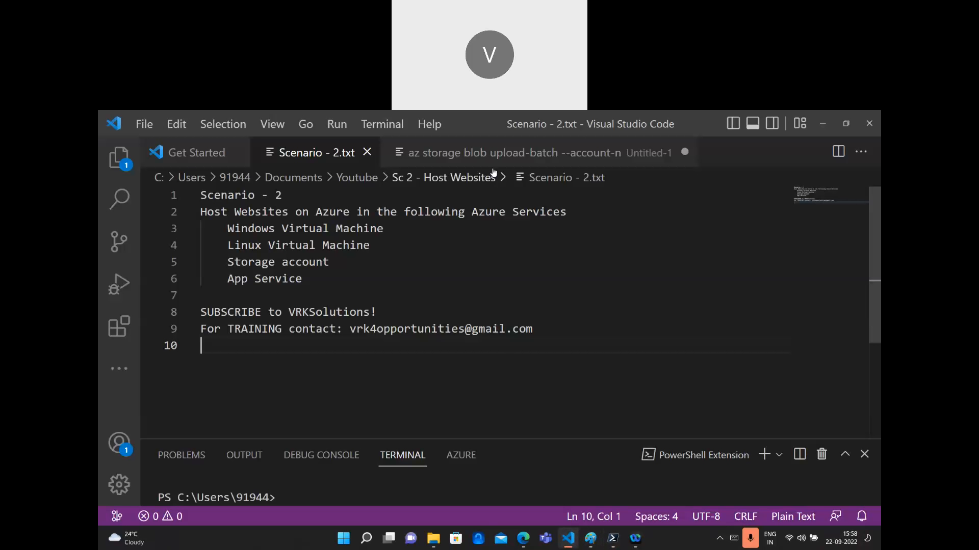
left_click(493, 153)
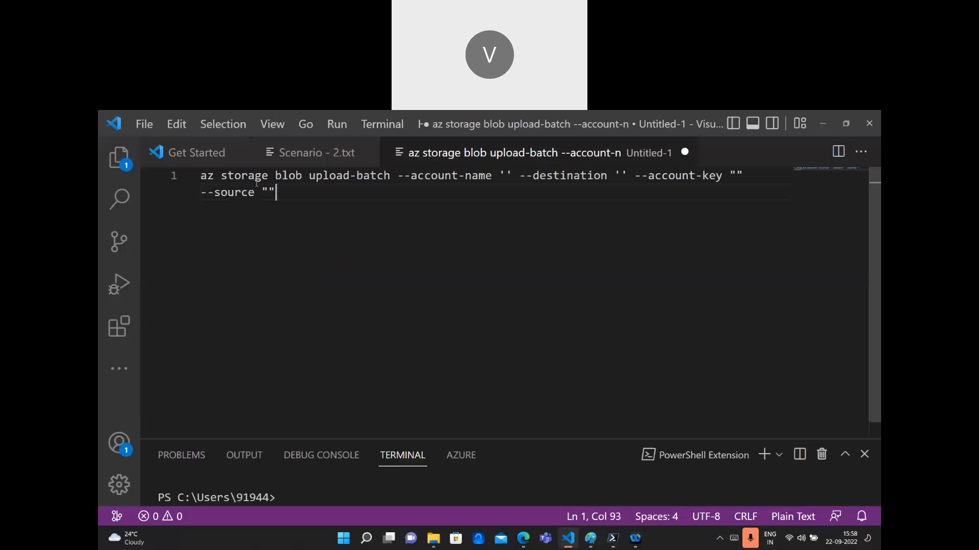
double_click(200, 175)
left_click_drag(275, 176, 214, 176)
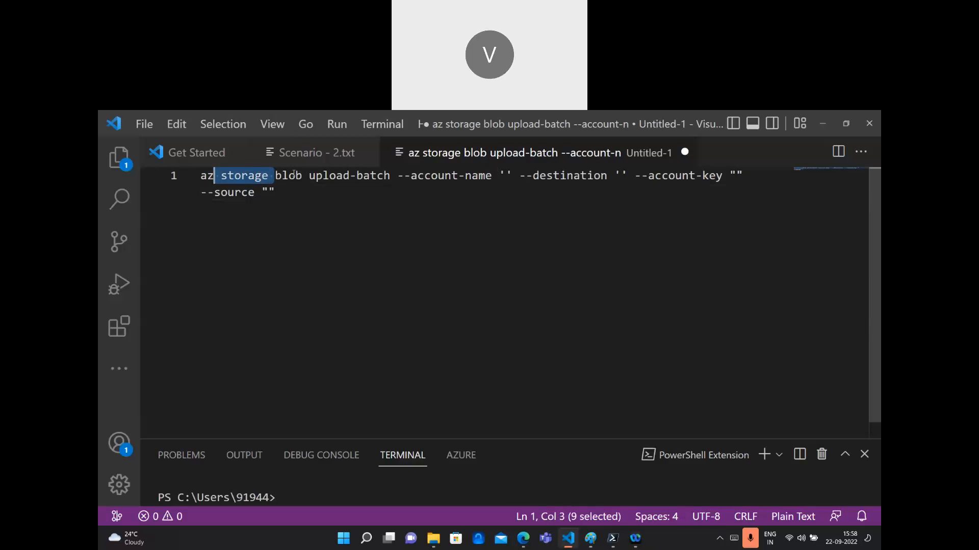
double_click(294, 175)
left_click(311, 175)
left_click_drag(352, 175, 308, 177)
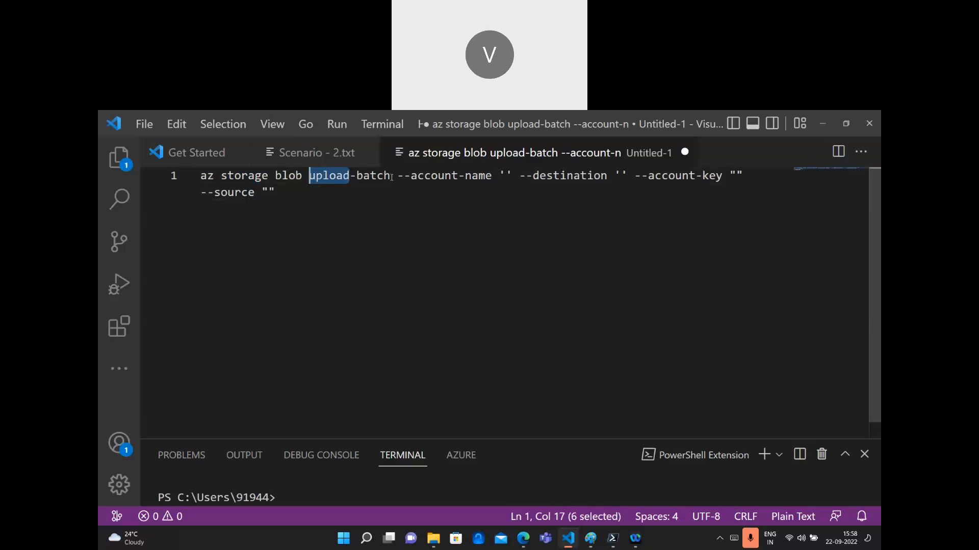
left_click(362, 176)
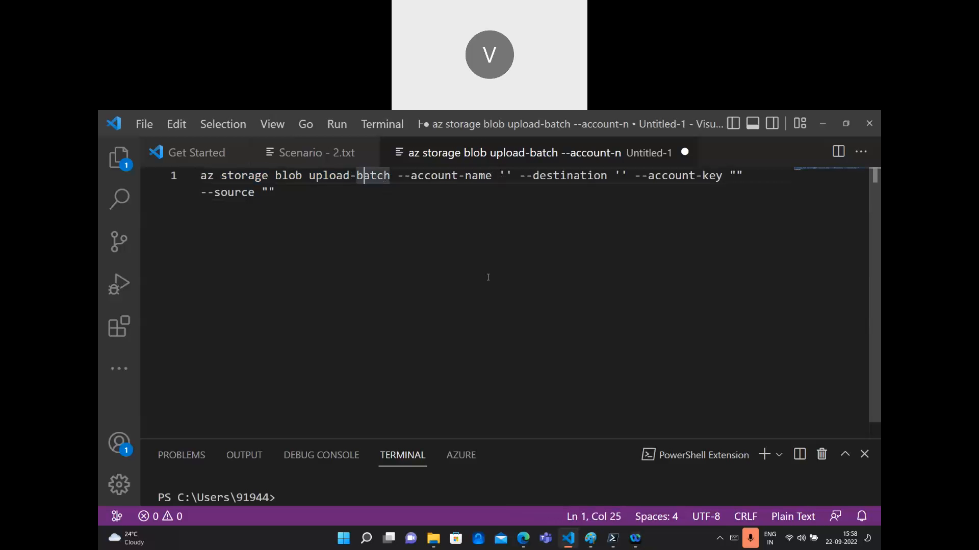
Copy the storage account name staticwebsstore from the Azure portal into the command's --account-name value in Visual Studio Code
mouse_move(523, 539)
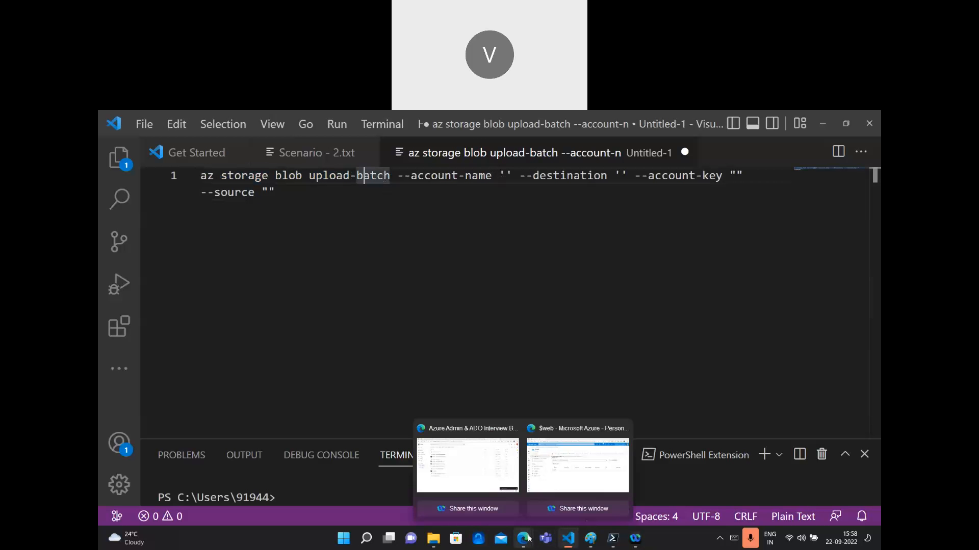
left_click(553, 491)
left_click(319, 179)
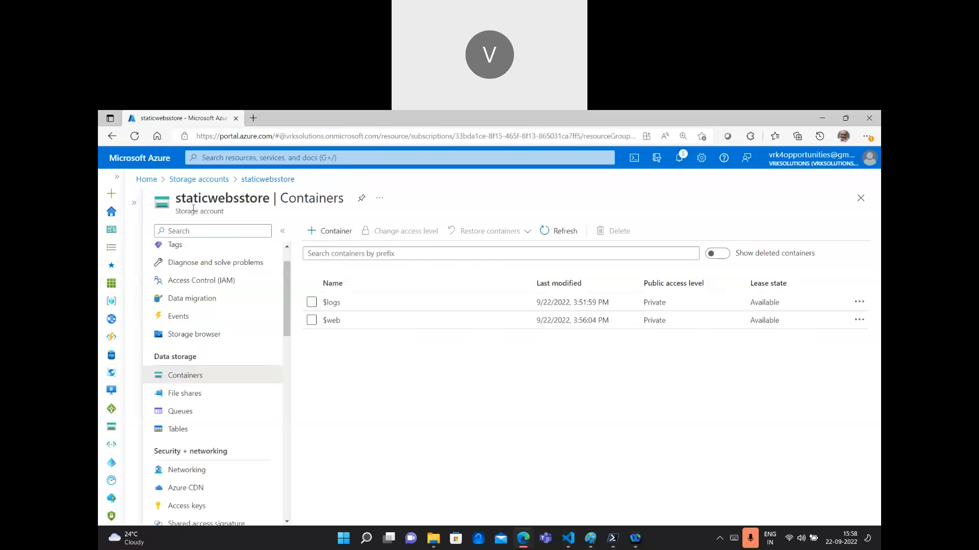
left_click_drag(177, 198, 271, 199)
key("ctrl+c")
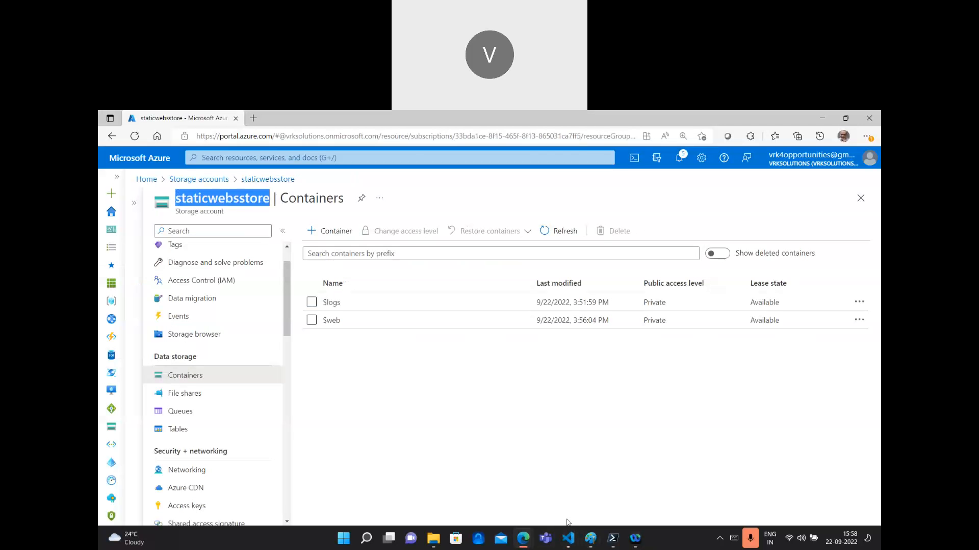
left_click(567, 537)
left_click(512, 175)
key("ctrl+v")
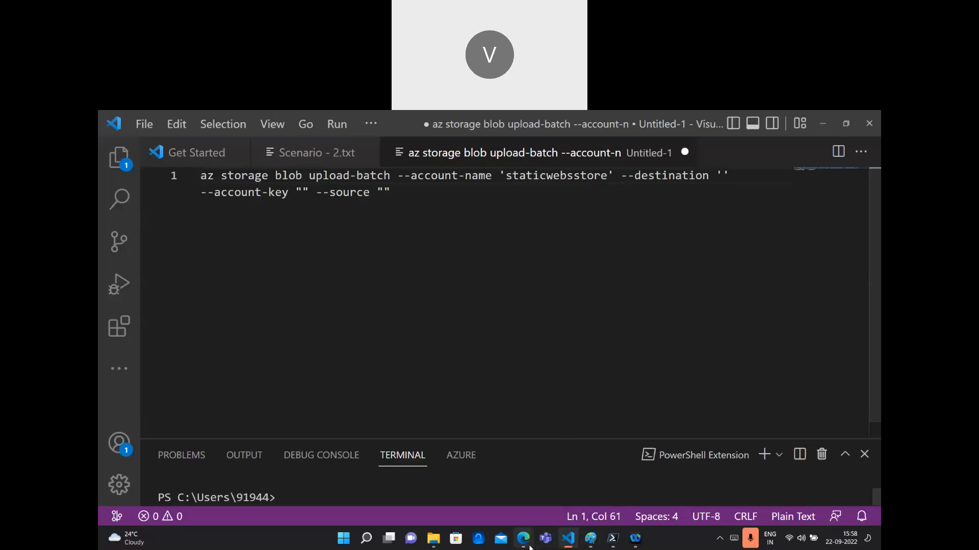
Copy the container name $web from the Azure portal into the command's --destination value in Visual Studio Code
mouse_move(523, 539)
left_click(577, 472)
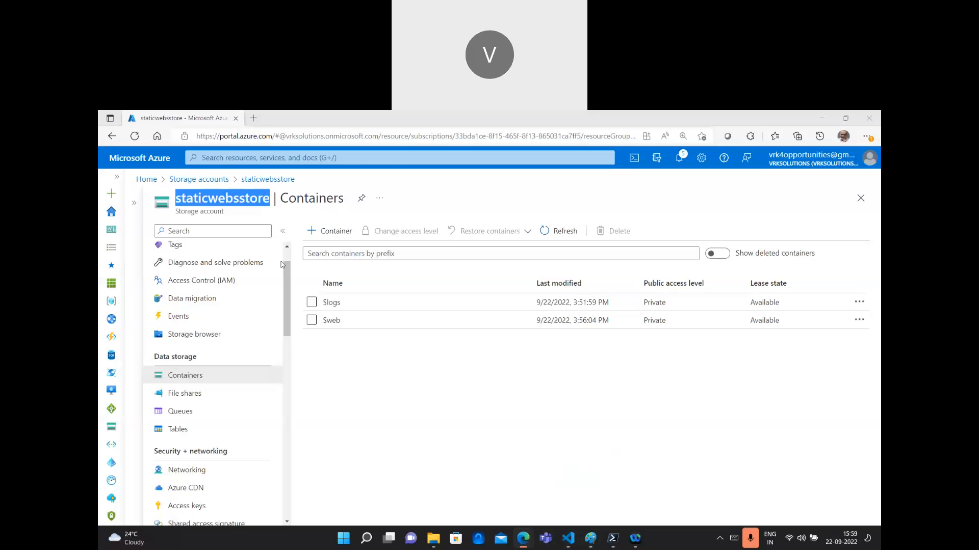
left_click(339, 320)
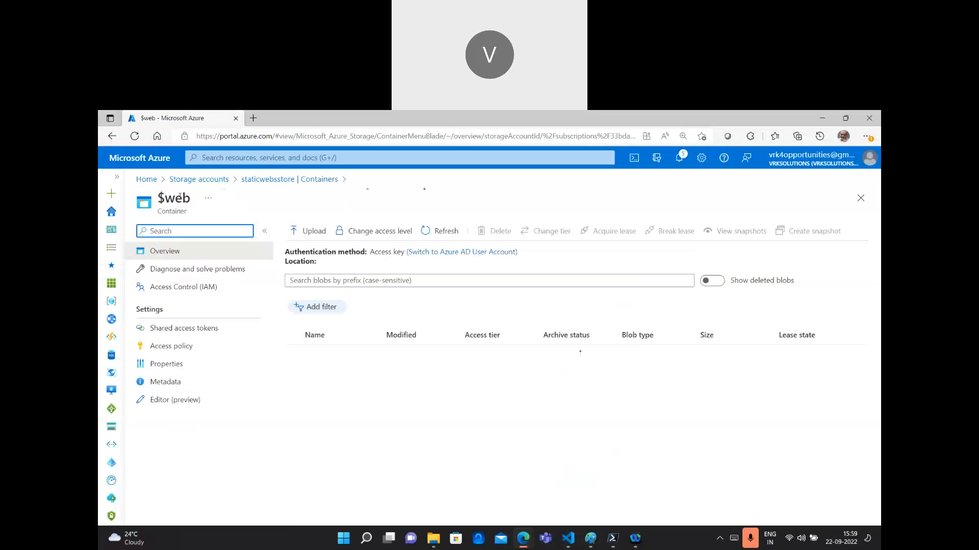
left_click_drag(192, 198, 152, 203)
key("ctrl+c")
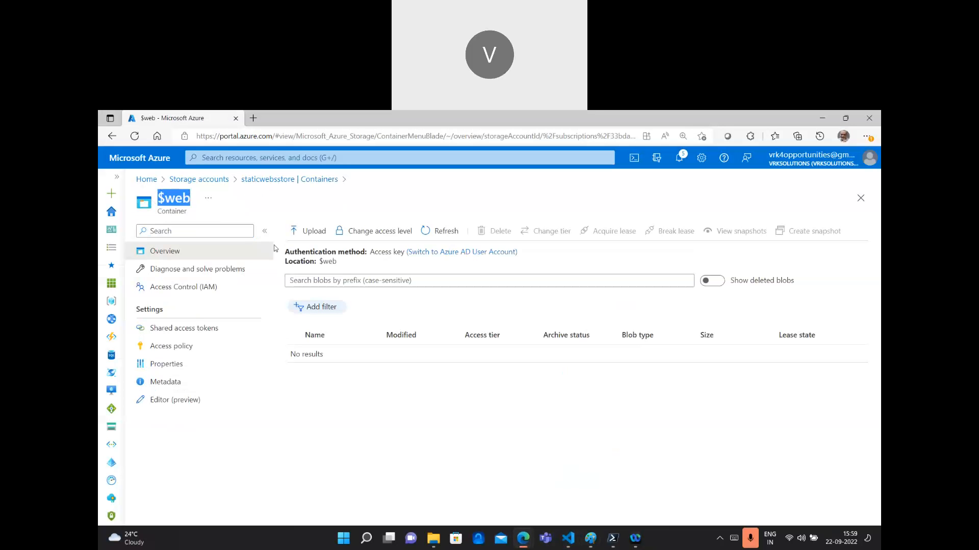
left_click(568, 539)
left_click(723, 177)
key("ctrl+v")
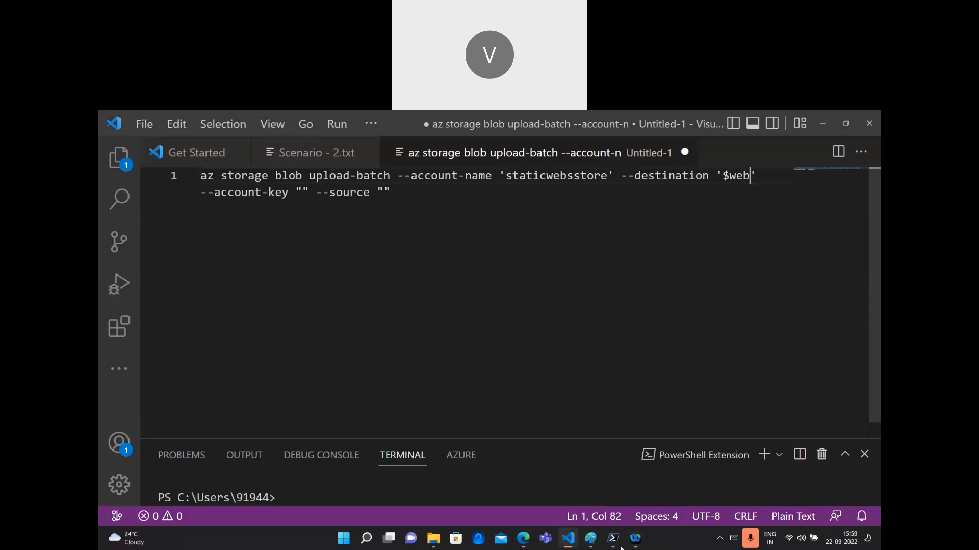
left_click(613, 539)
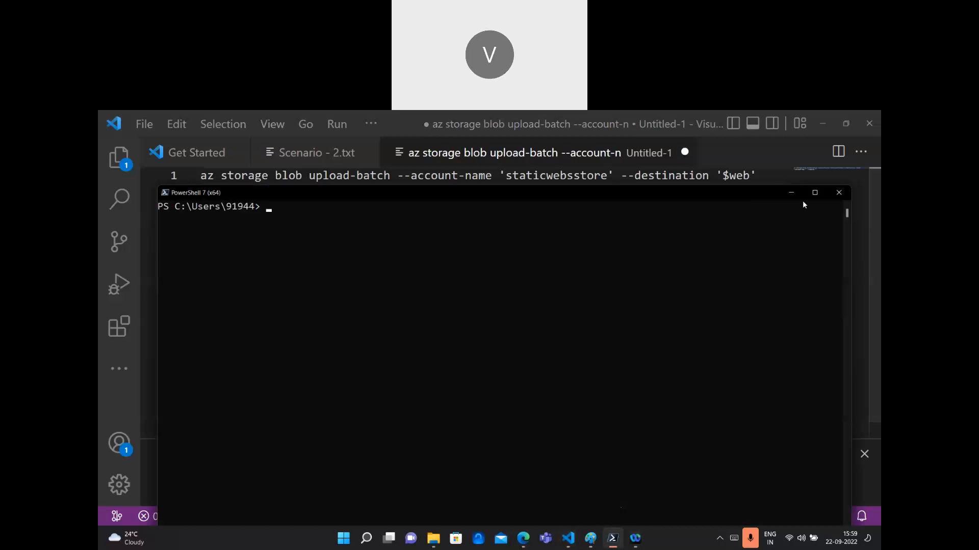
left_click(793, 193)
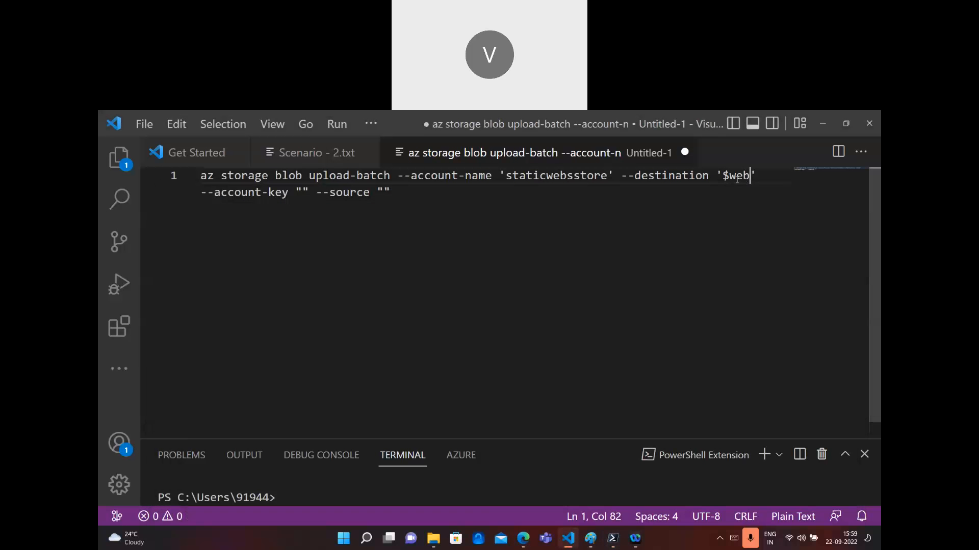
left_click_drag(717, 175, 758, 178)
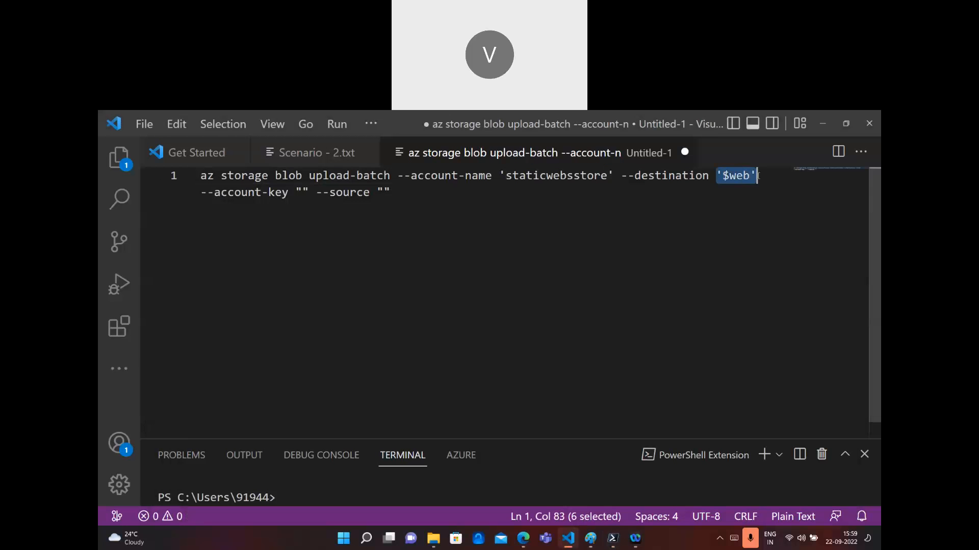
left_click(747, 177)
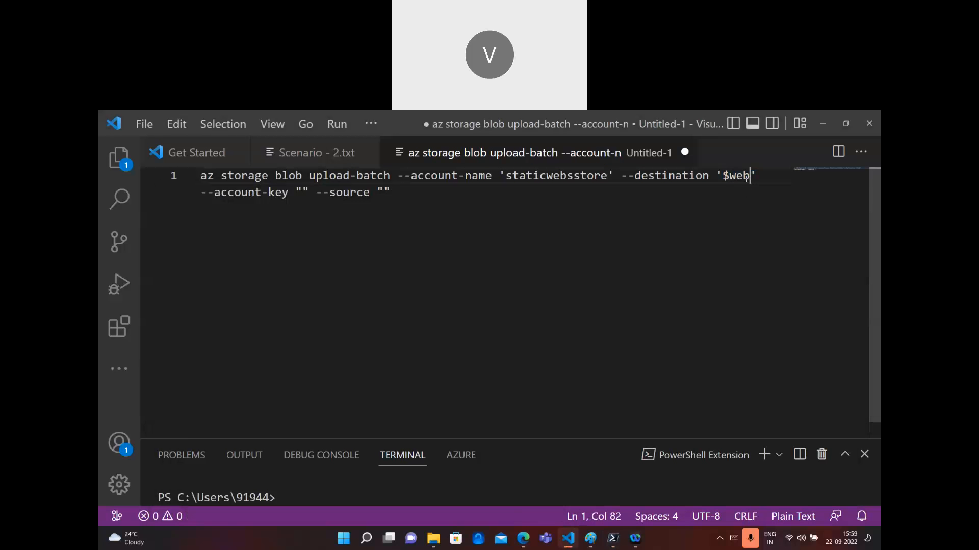
Reveal and copy the key1 access key of staticwebsstore in the Azure portal, and paste it as the command's --account-key value in Visual Studio Code
left_click(301, 192)
mouse_move(523, 538)
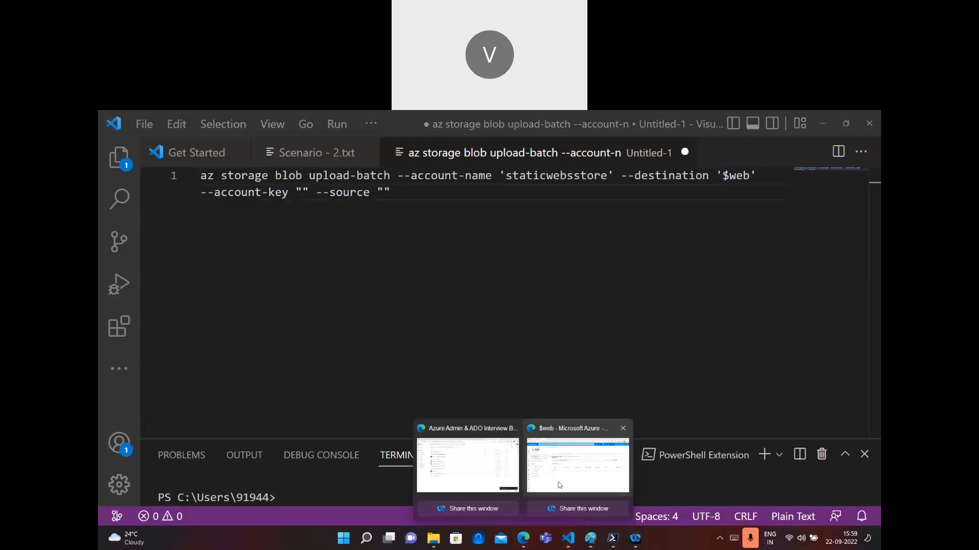
left_click(579, 463)
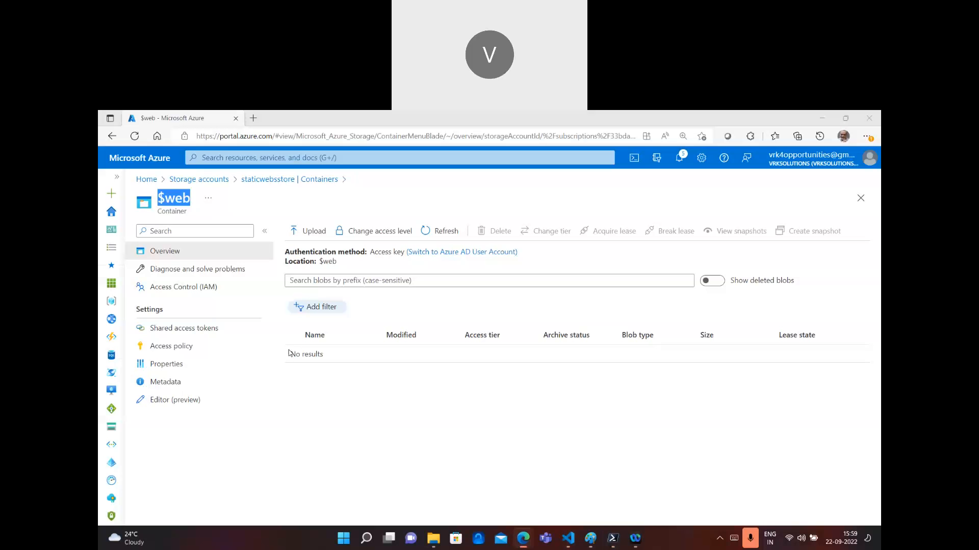
left_click(286, 180)
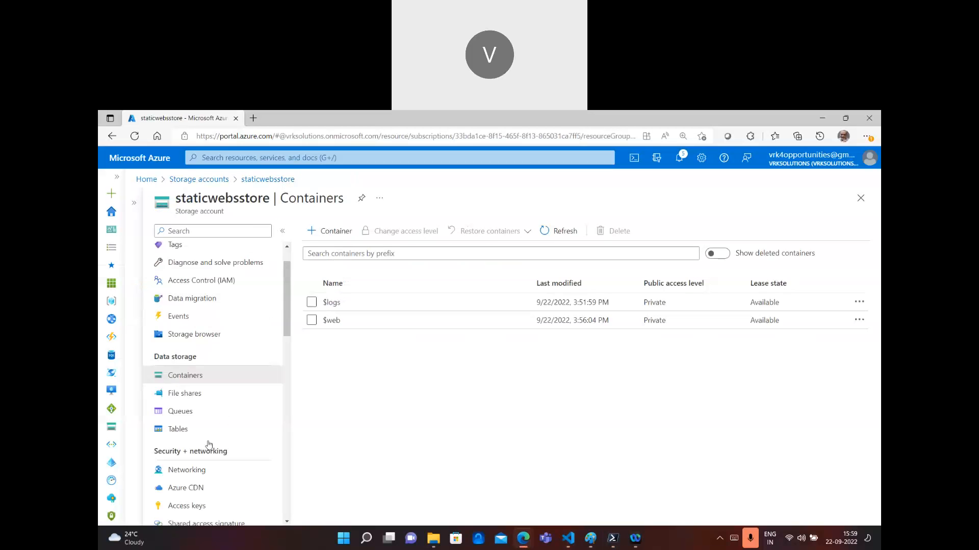
scroll(214, 422, "down", 3)
left_click(193, 425)
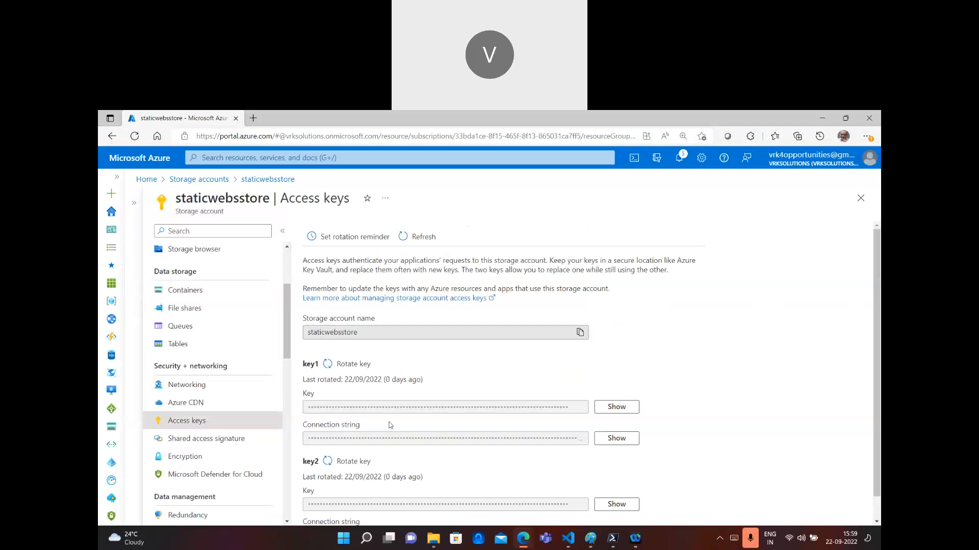
left_click(607, 412)
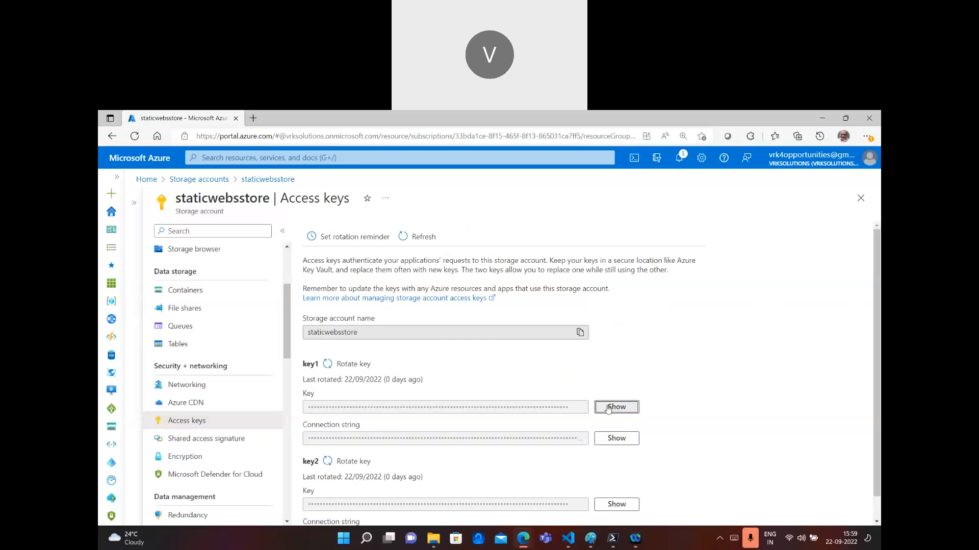
left_click(579, 408)
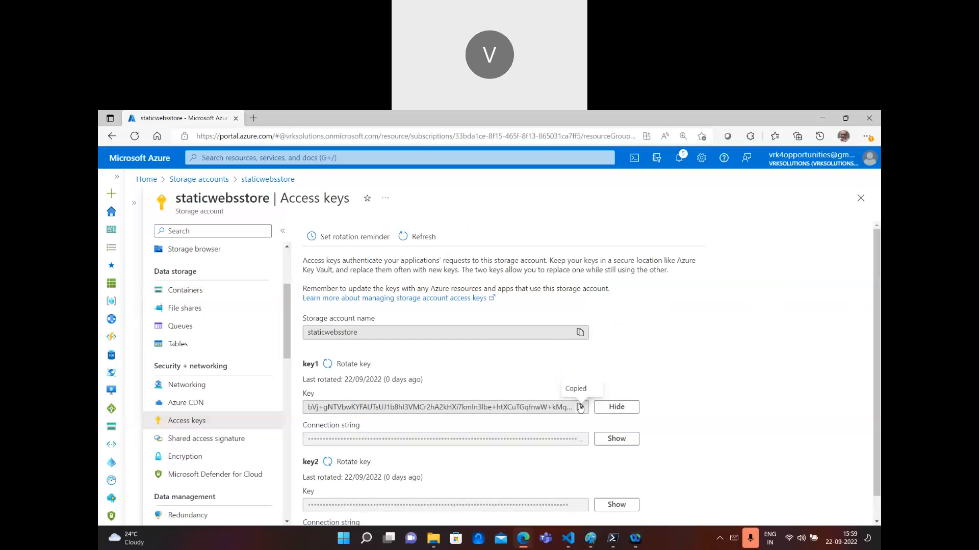
left_click(569, 538)
key("ctrl+v")
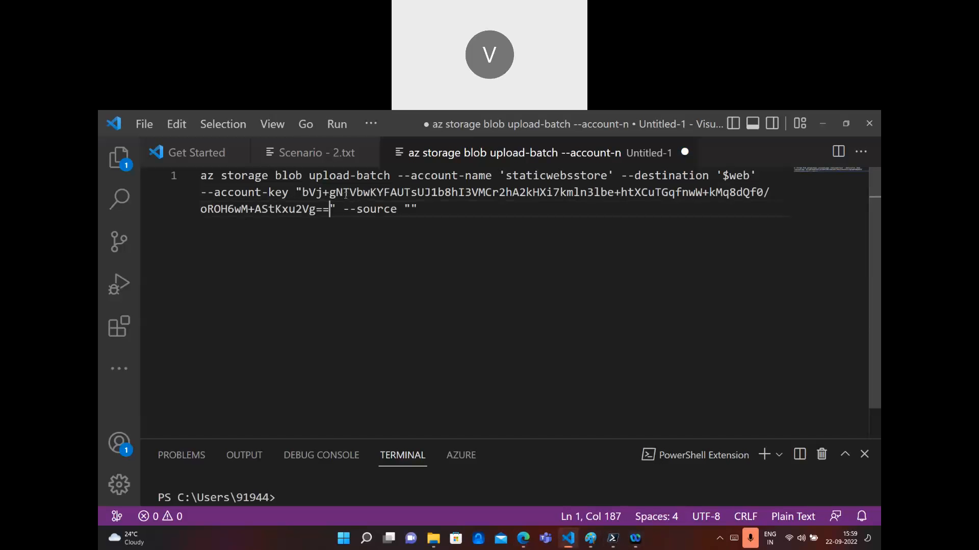
Copy the amaze-photography-bootstrap-html5-template folder path from File Explorer into the command's --source value in Visual Studio Code
left_click(412, 209)
left_click(433, 538)
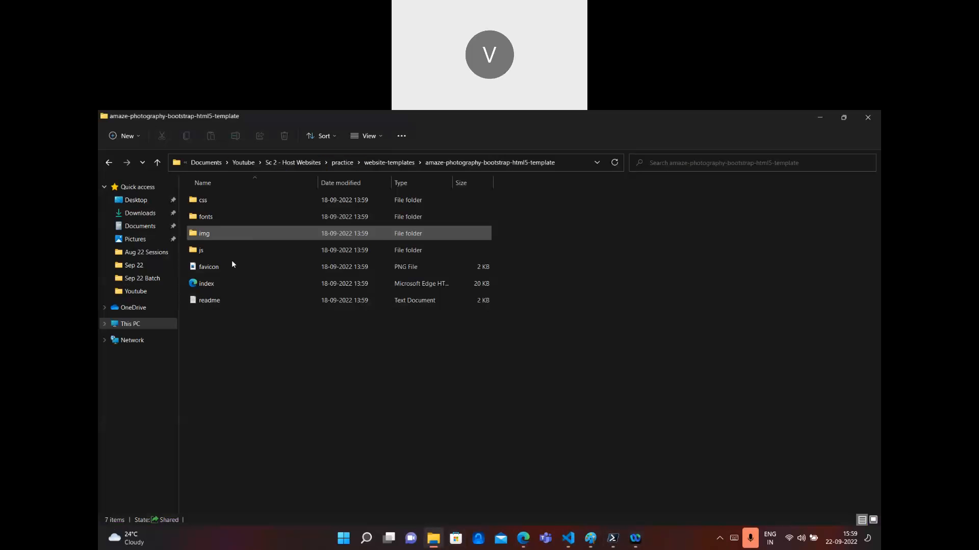
left_click(561, 166)
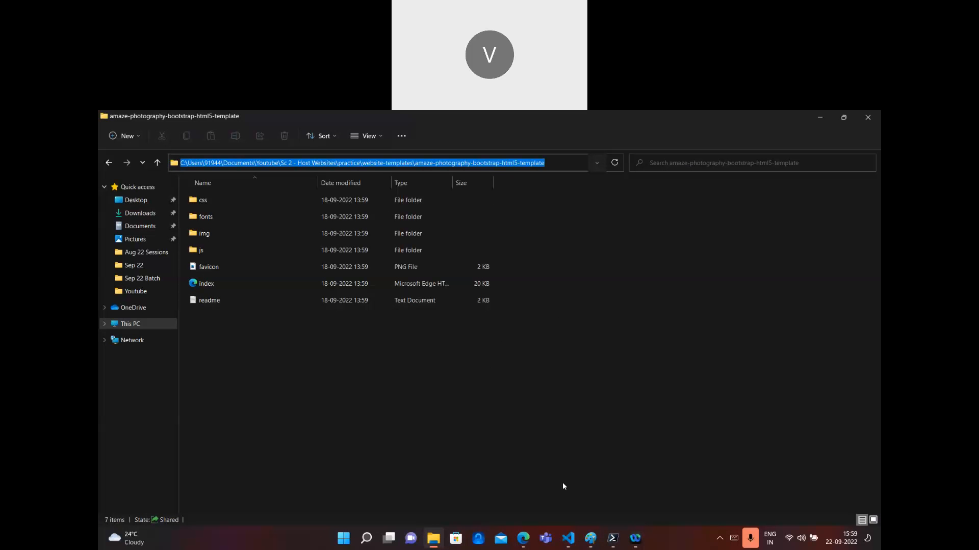
left_click(569, 539)
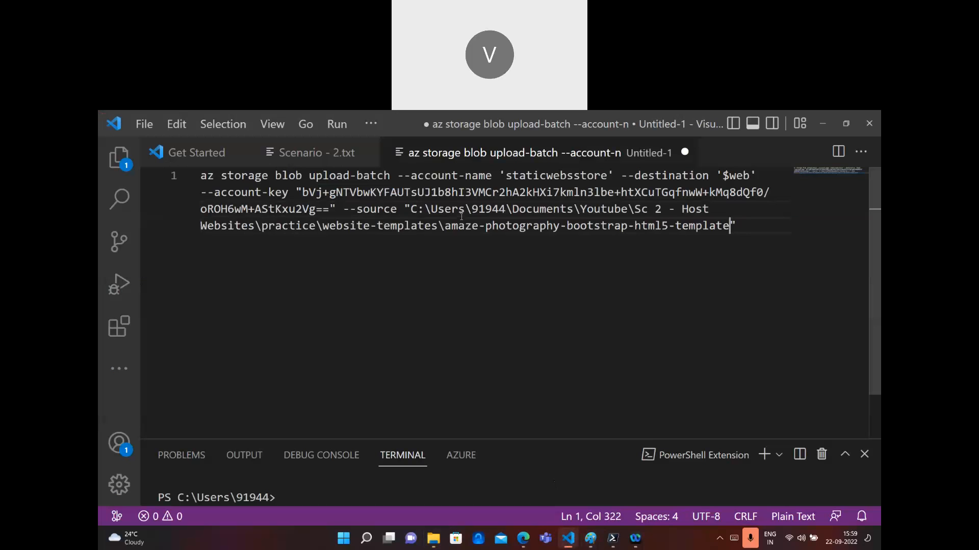
Copy the completed az storage blob upload-batch command, including its storage account key, and run it in PowerShell 7
left_click_drag(745, 223, 162, 173)
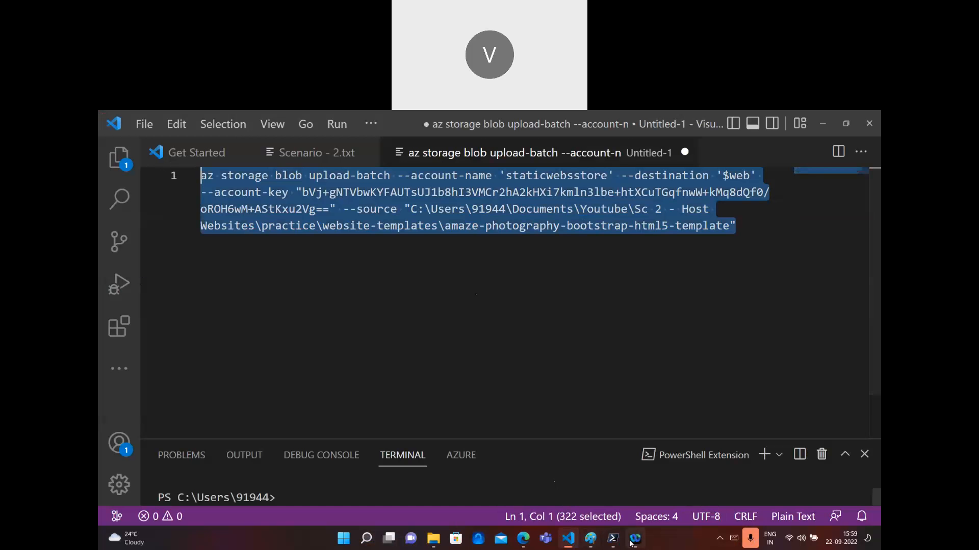
left_click(613, 539)
right_click(459, 272)
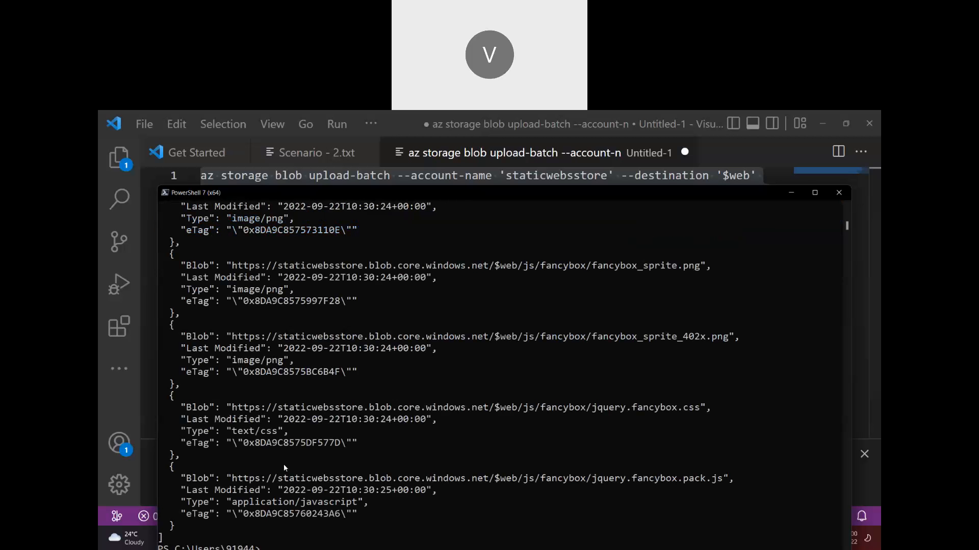
Switch to the Azure portal in Edge and open the $web container of staticwebsstore to check the uploaded files
left_click(790, 193)
mouse_move(523, 537)
left_click(570, 469)
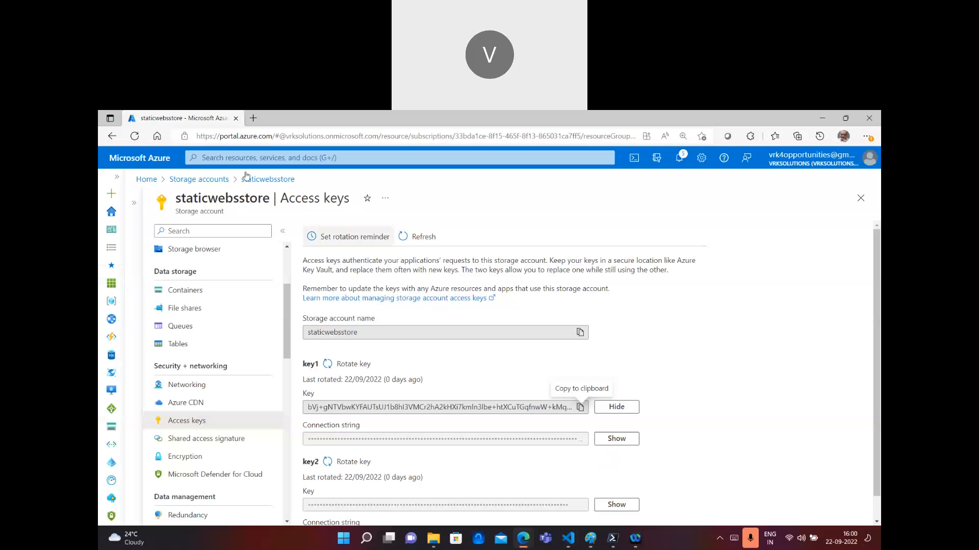
scroll(204, 377, "up", 2)
left_click(185, 375)
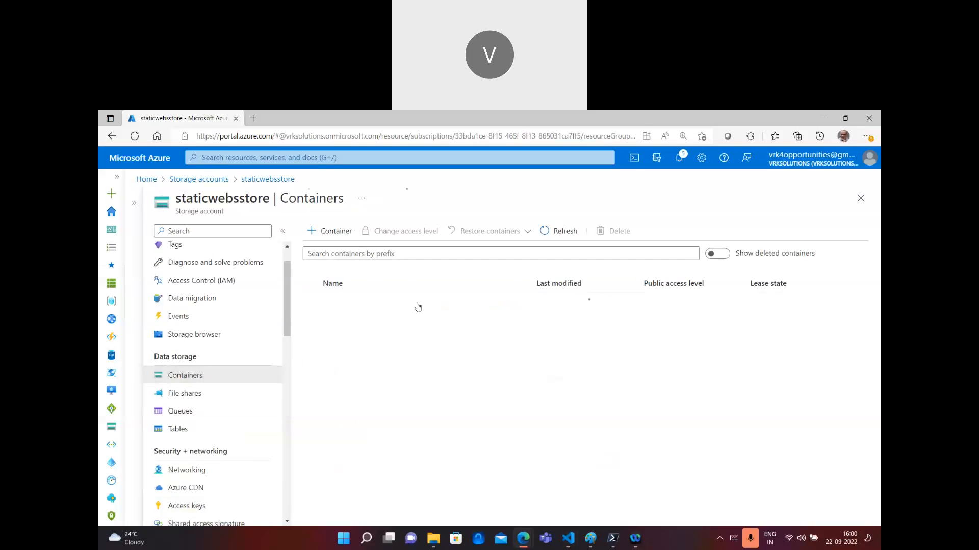
left_click(342, 321)
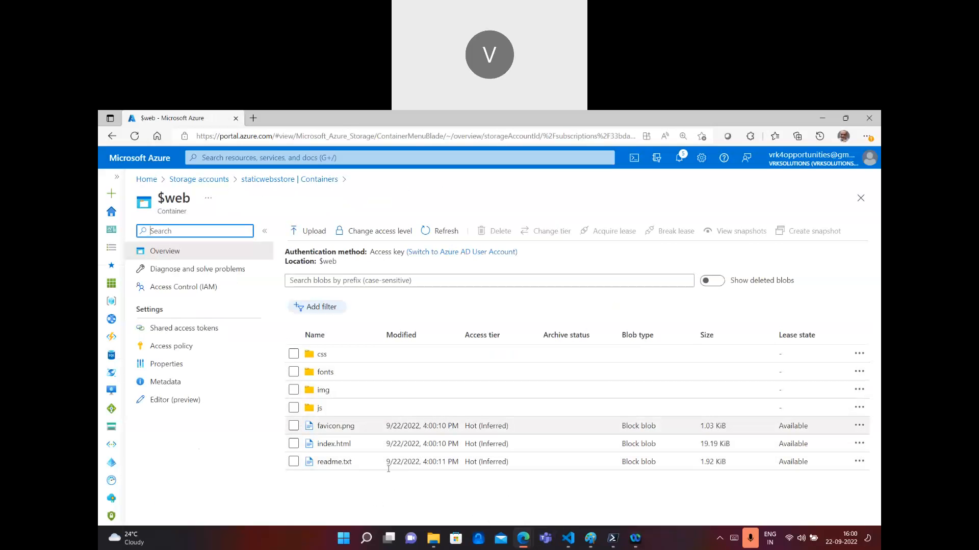
Review the static website settings of staticwebsstore, then return to its container list
left_click(289, 180)
scroll(198, 443, "down", 5)
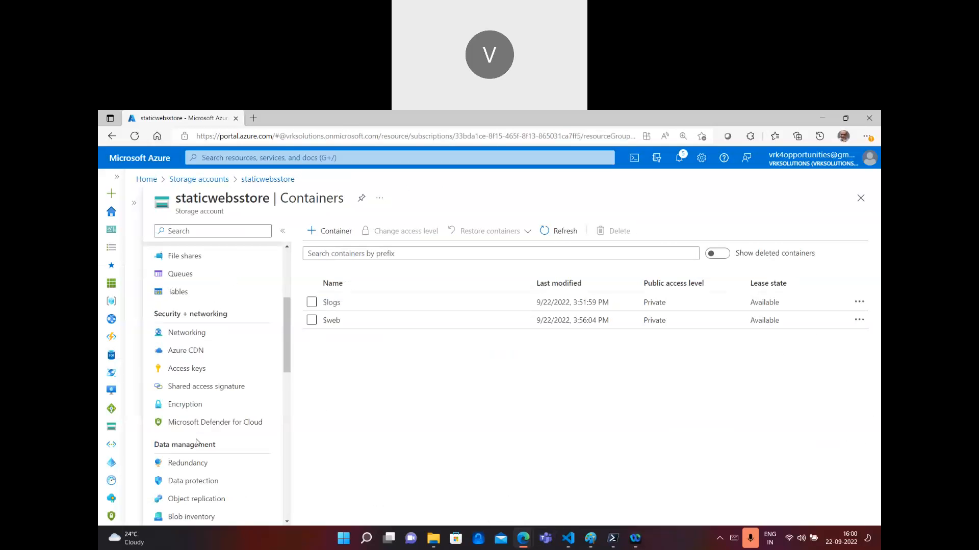
scroll(197, 444, "down", 3)
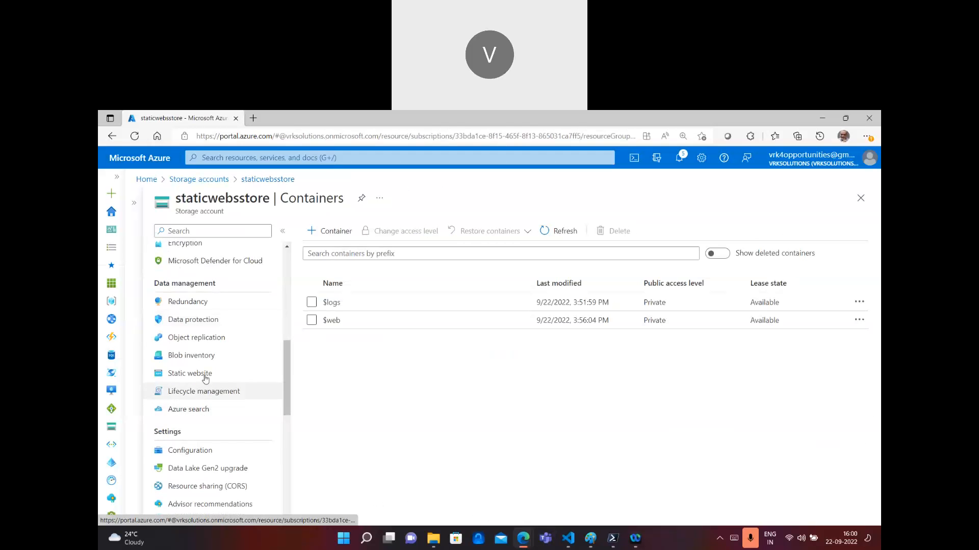
left_click(204, 375)
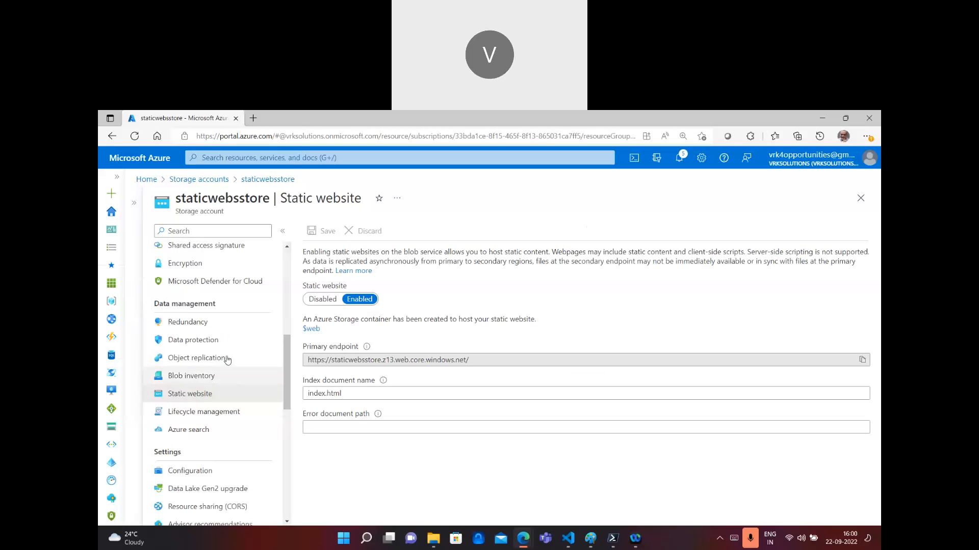
scroll(222, 344, "up", 3)
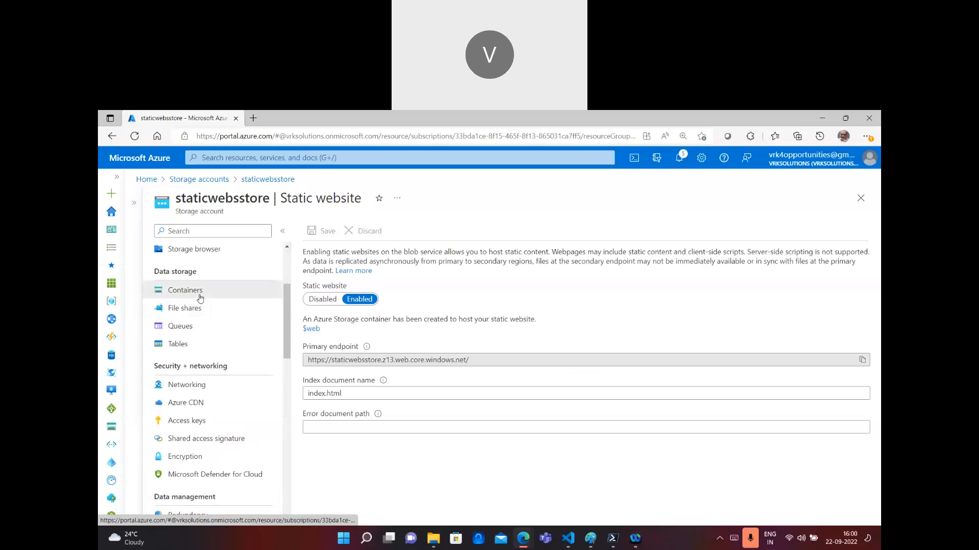
left_click(181, 290)
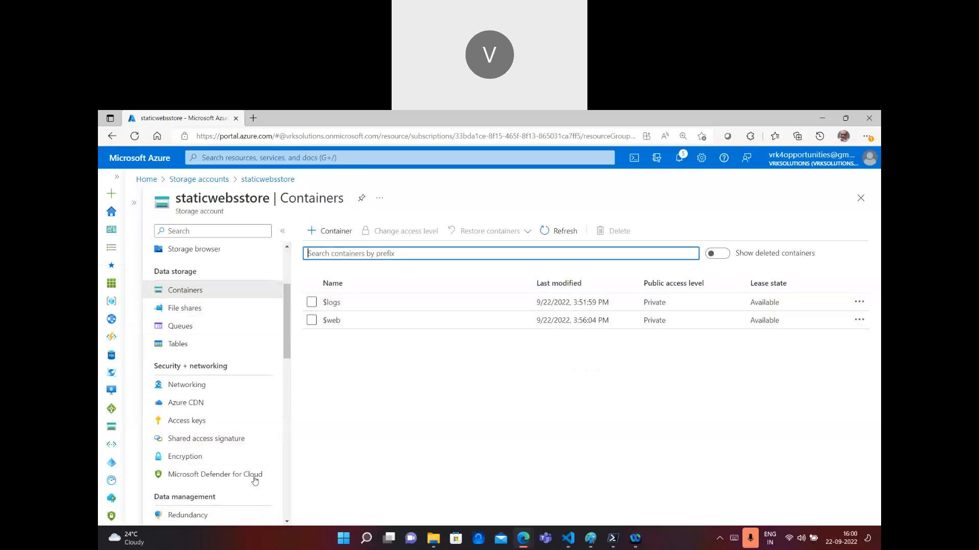
Open the endpoints of staticwebsstore and copy the static website URL
scroll(224, 479, "down", 5)
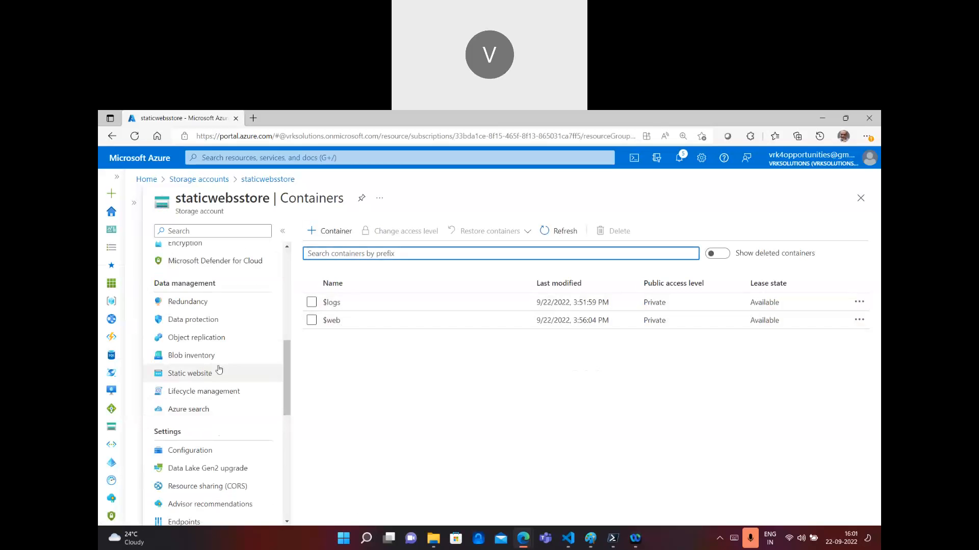
scroll(204, 433, "down", 2)
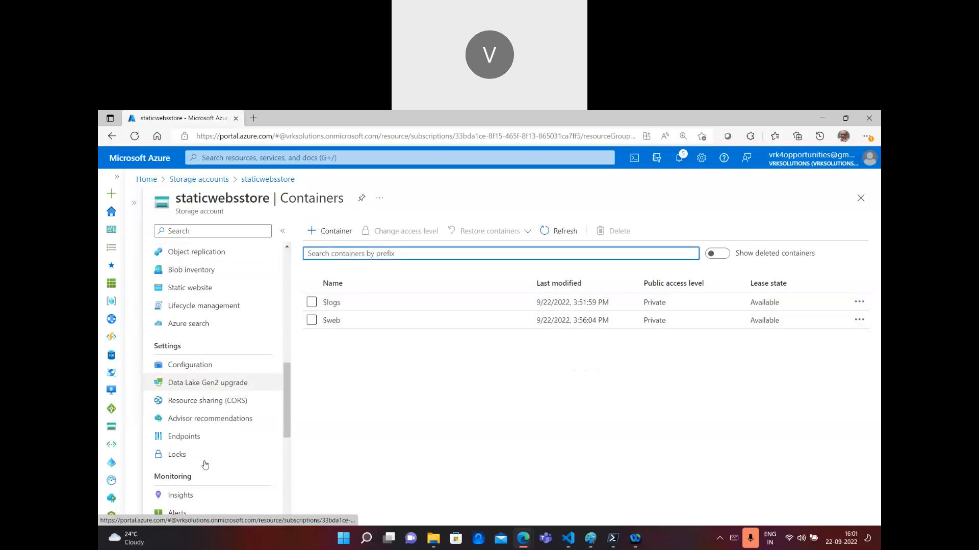
left_click(206, 442)
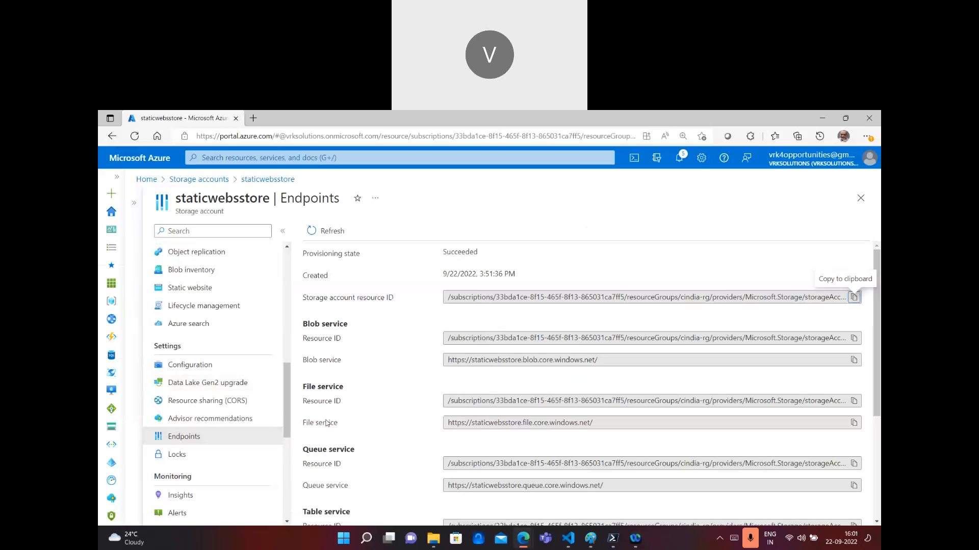
scroll(331, 387, "down", 1)
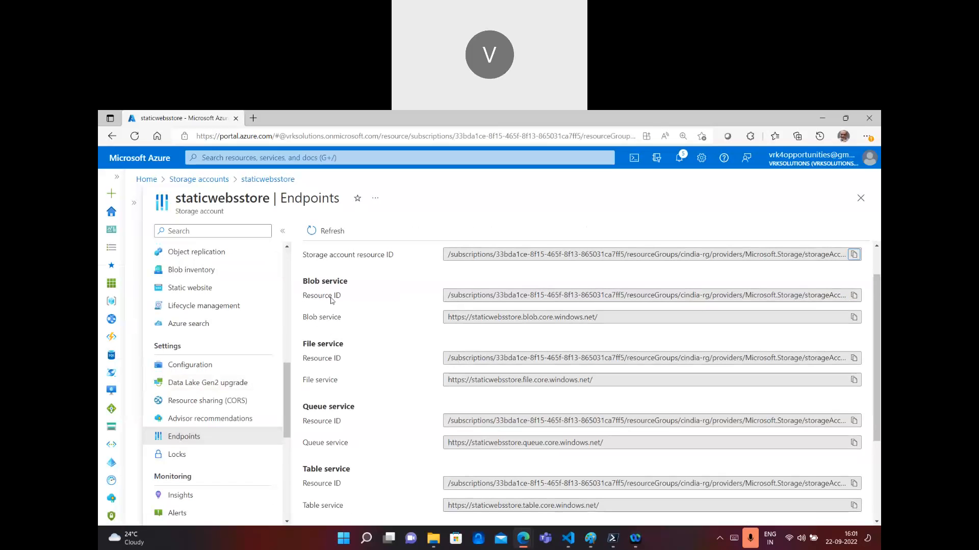
scroll(320, 466, "down", 2)
scroll(317, 465, "down", 1)
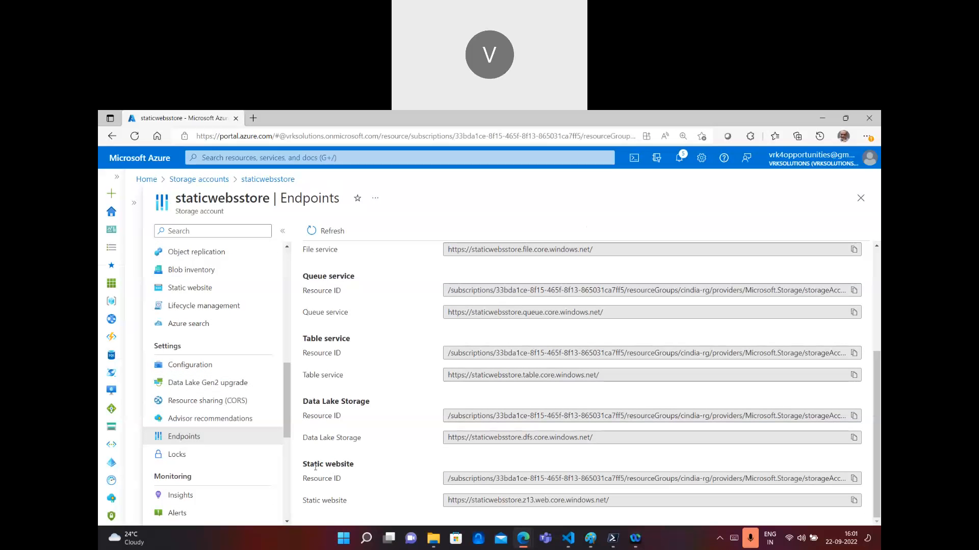
left_click(853, 501)
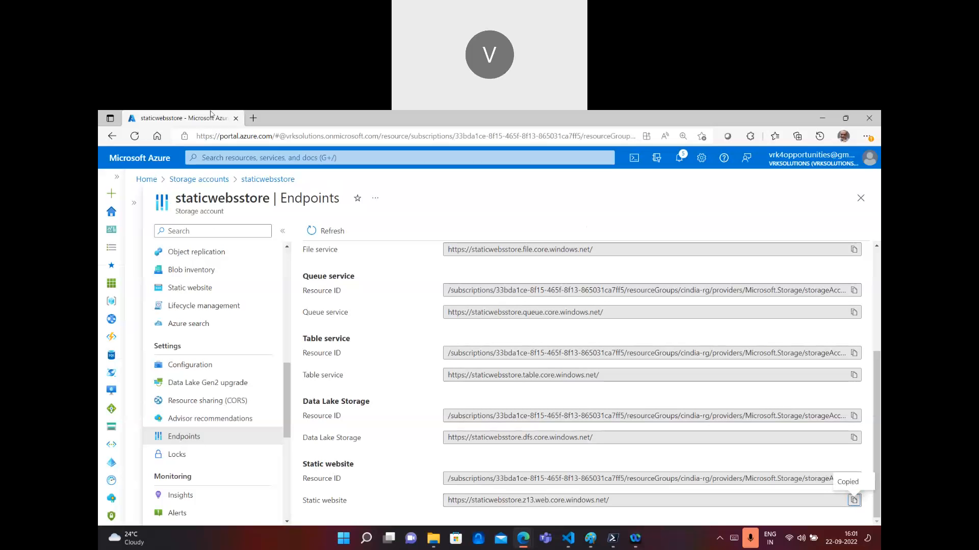
left_click(253, 118)
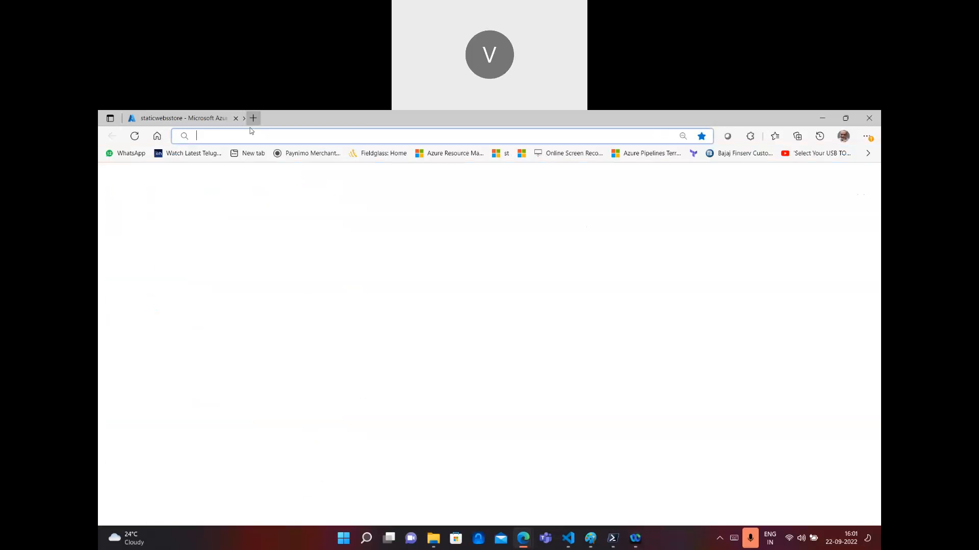
left_click(214, 118)
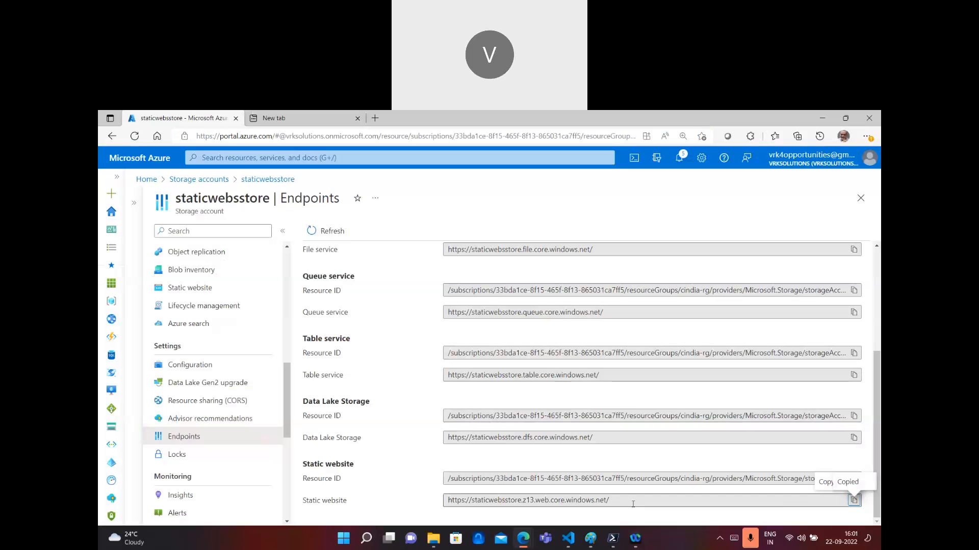
left_click(300, 115)
key("ctrl+v")
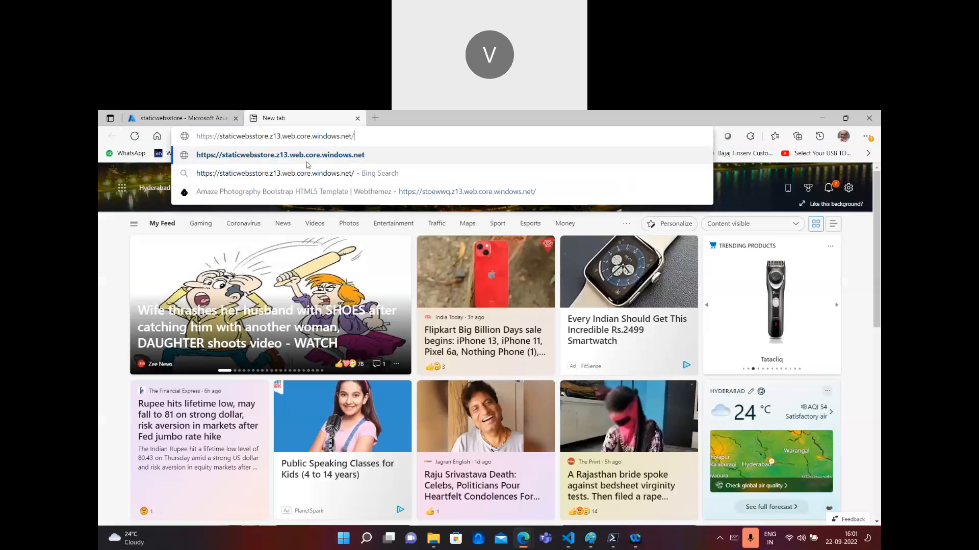
key("Return")
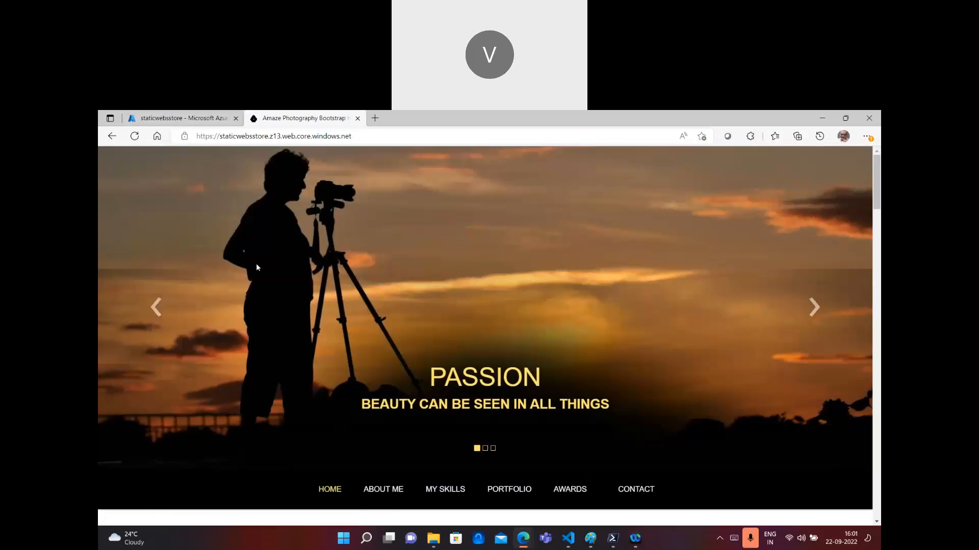
Open the local index file from the amaze-photography-bootstrap-html5-template folder to compare it with the hosted site, then close its browser tab
left_click(434, 538)
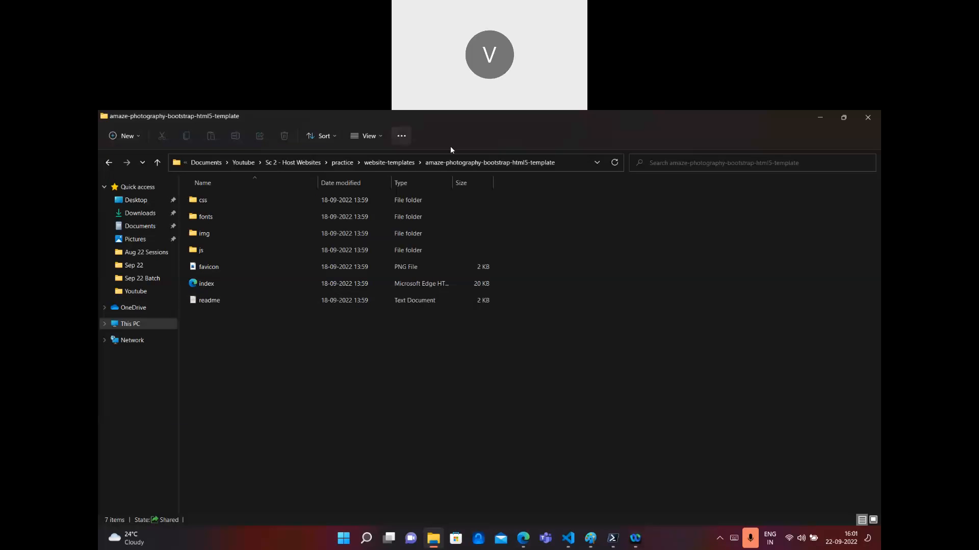
left_click(390, 162)
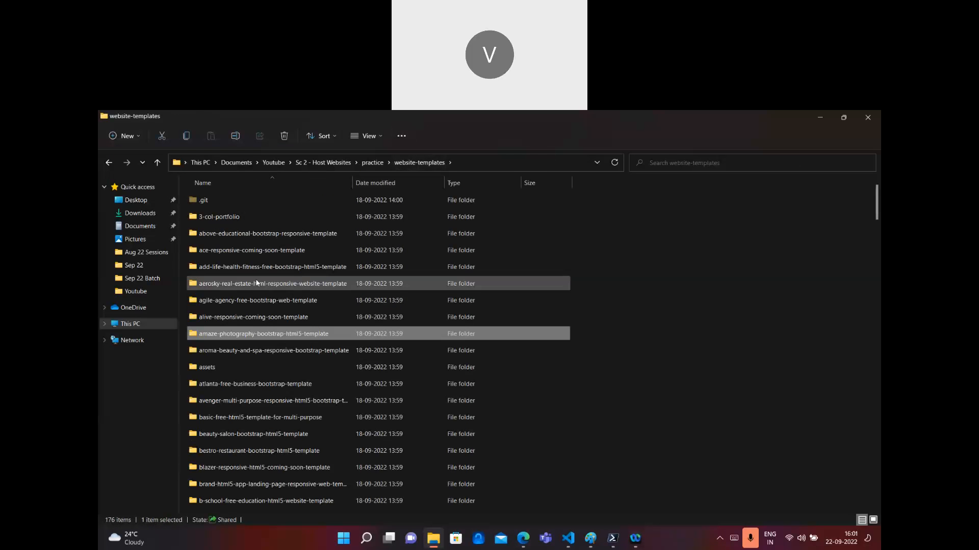
double_click(274, 332)
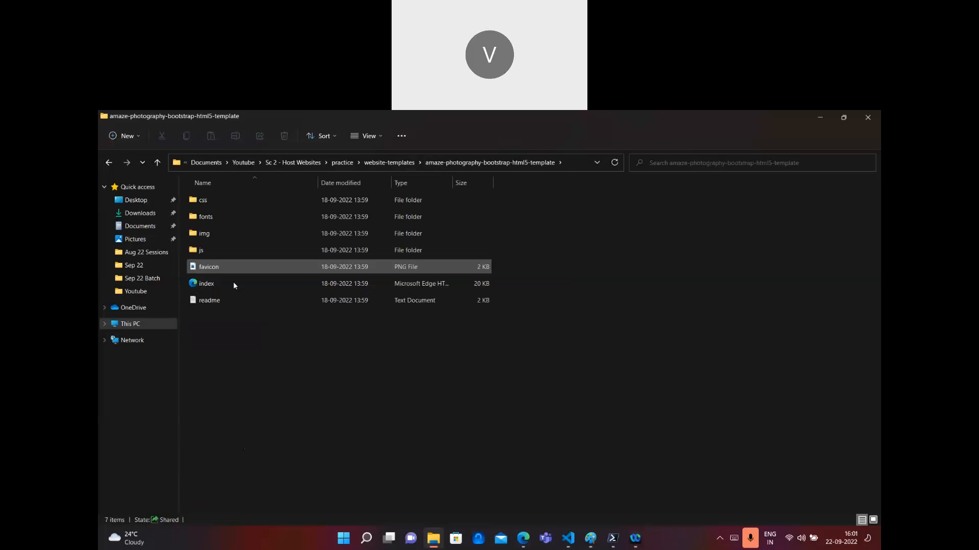
double_click(232, 288)
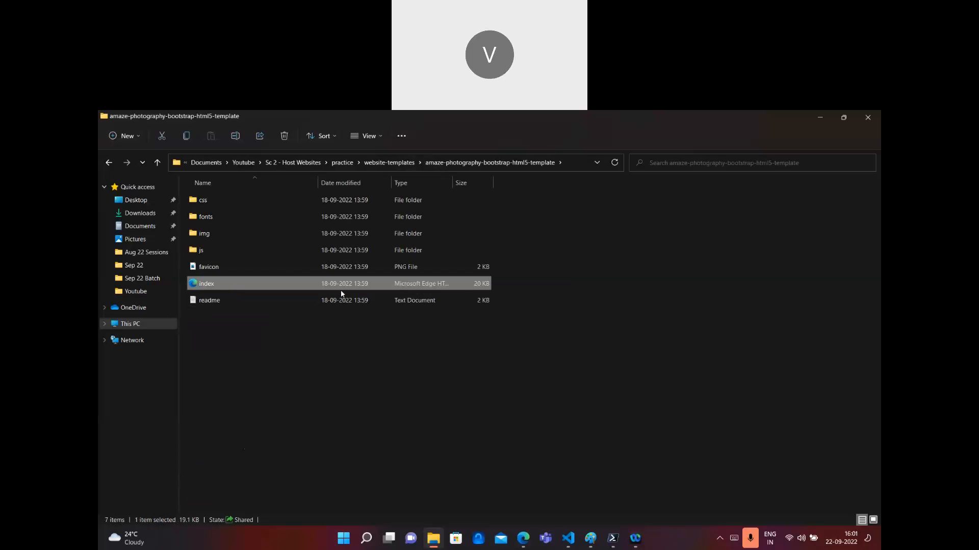
double_click(458, 277)
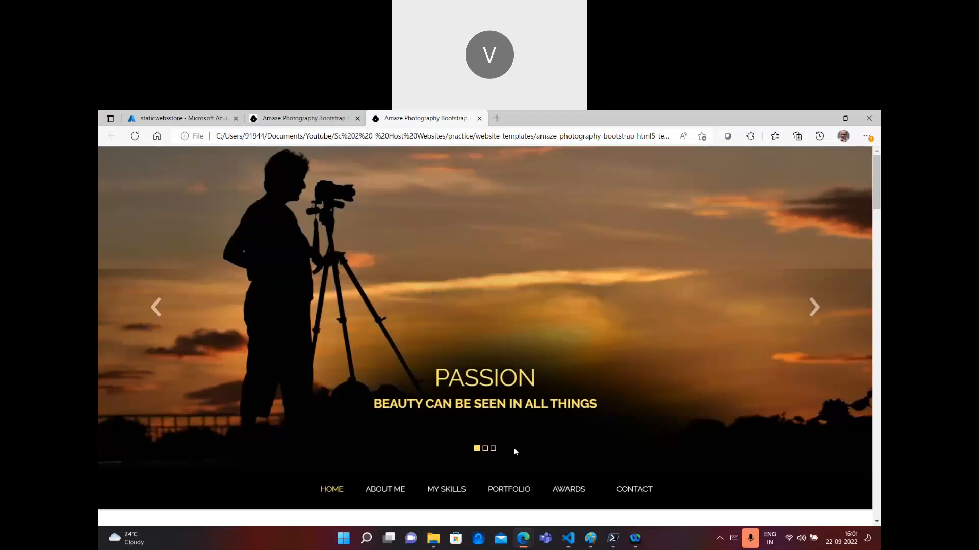
middle_click(430, 118)
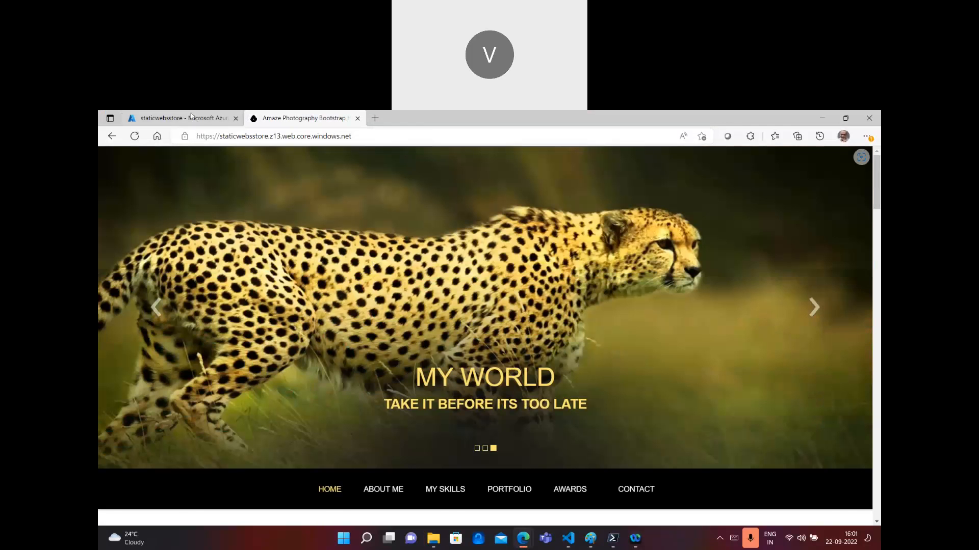
Return to the staticwebsstore storage account in the Azure portal and look through its list of settings
left_click(191, 116)
scroll(197, 344, "up", 5)
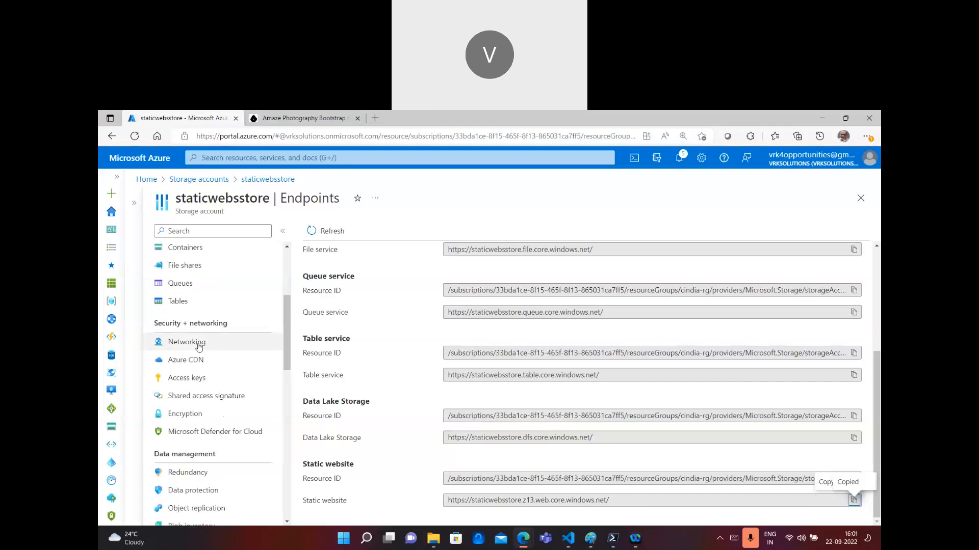
scroll(199, 347, "up", 3)
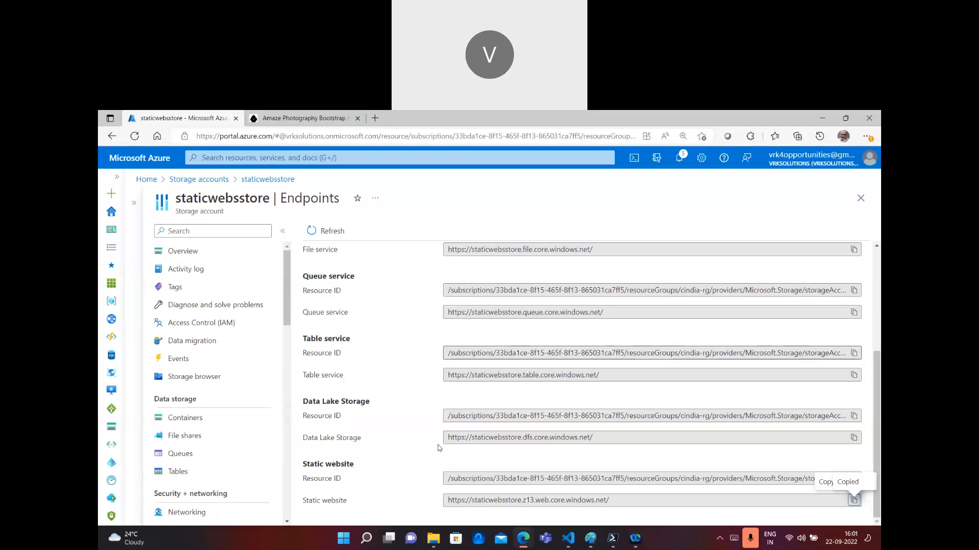